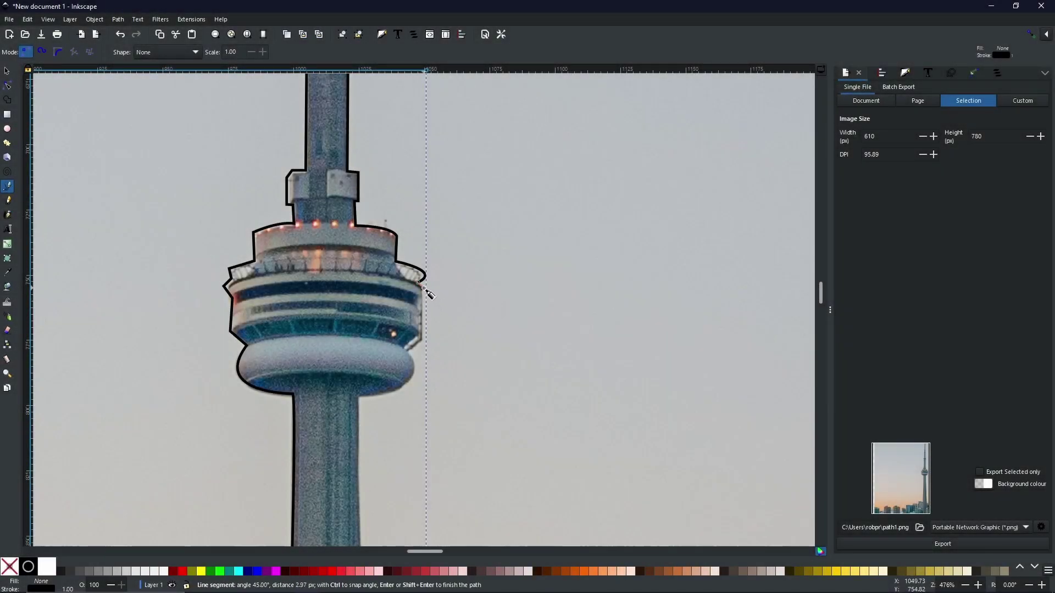
Add the last two tower points to close the skyline outline, then fill it solid black
{"action": "left_click", "coordinate": [424, 288]}
{"action": "left_click", "coordinate": [423, 343]}
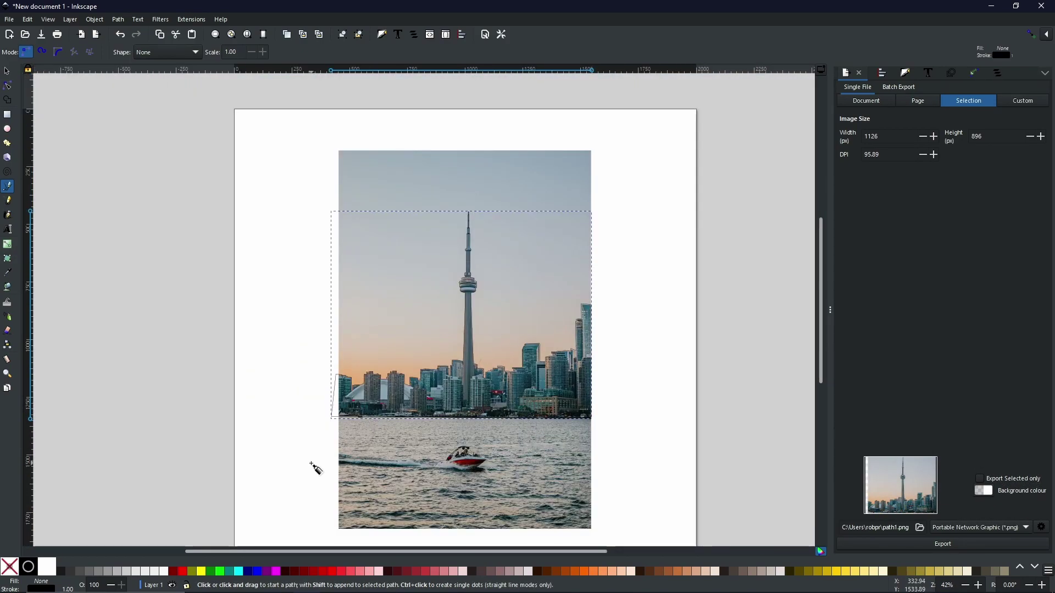
{"action": "left_click", "coordinate": [7, 71]}
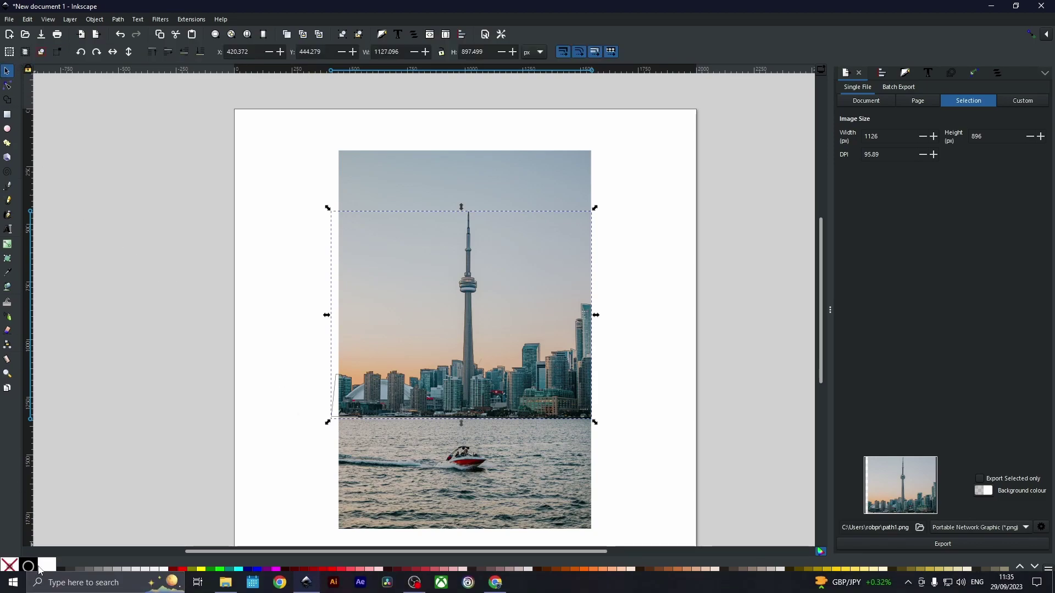
{"action": "left_click", "coordinate": [28, 567]}
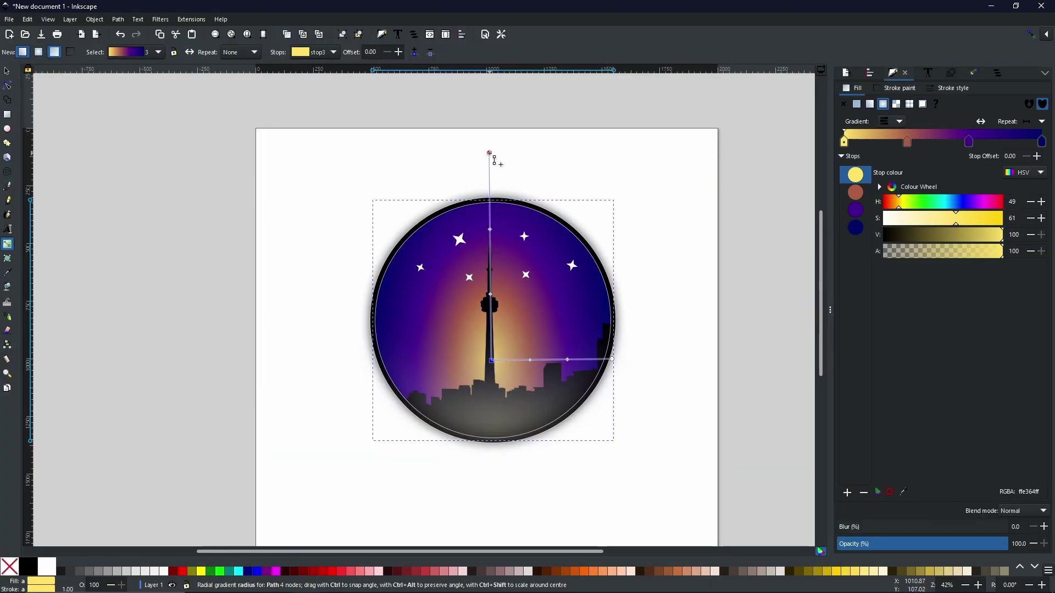
Widen the radial glow past the circle's edge and move its centre down toward the skyline
{"action": "left_click", "coordinate": [490, 153]}
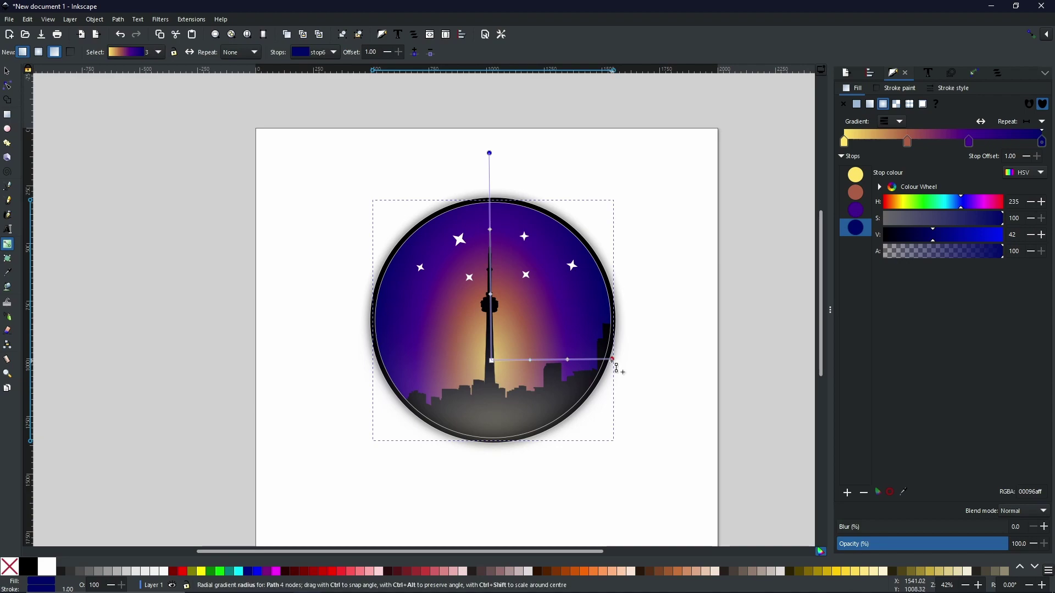
{"action": "left_click_drag", "start_coordinate": [614, 360], "coordinate": [753, 359]}
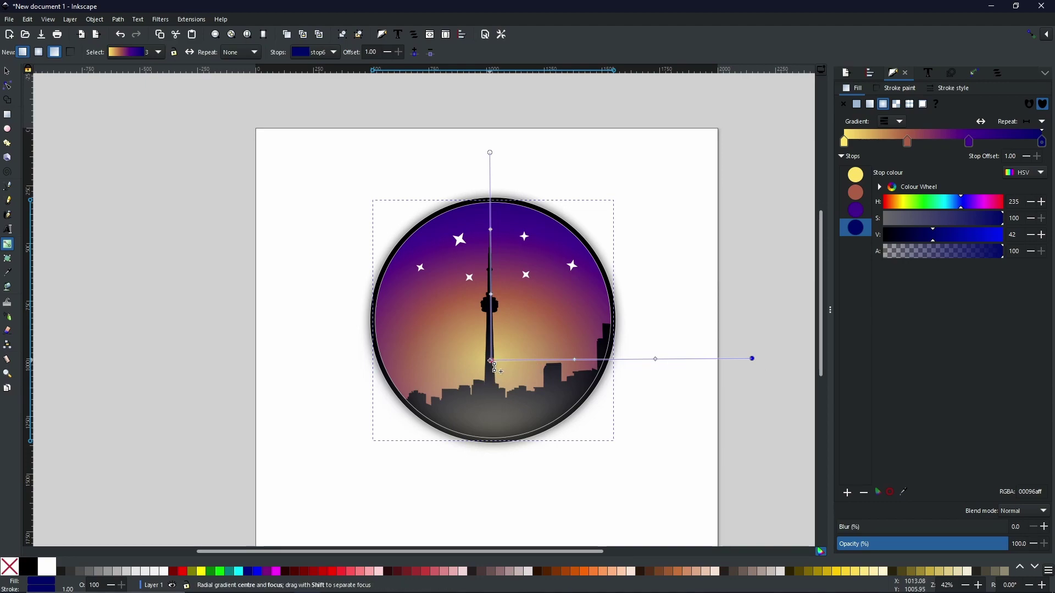
{"action": "left_click_drag", "start_coordinate": [493, 360], "coordinate": [490, 405]}
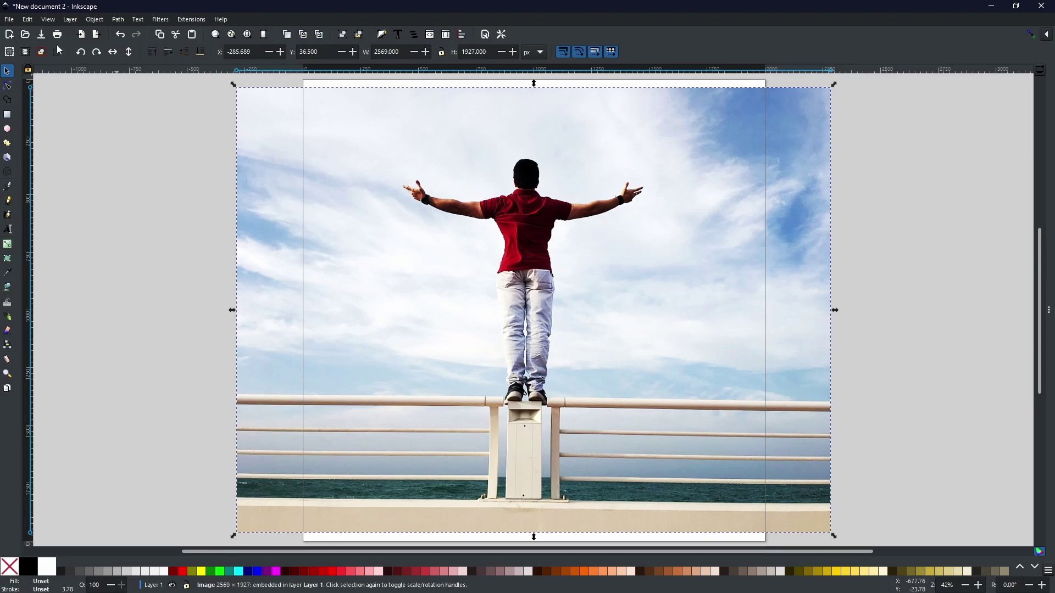
Dismiss the File menu without choosing anything and pick the Pen (Bezier) tool
{"action": "left_click", "coordinate": [4, 19]}
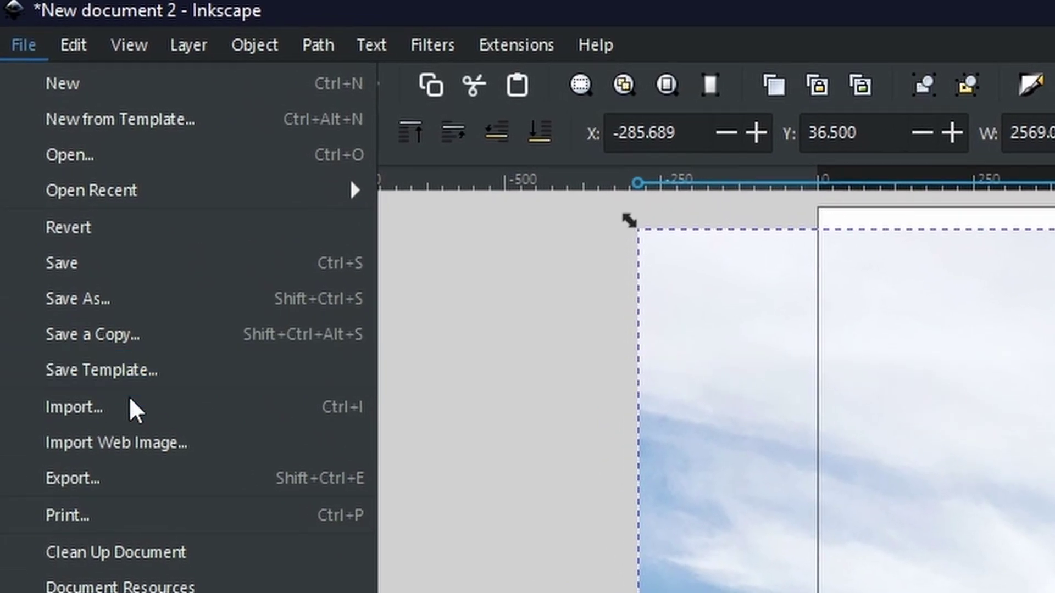
{"action": "key", "text": "Escape"}
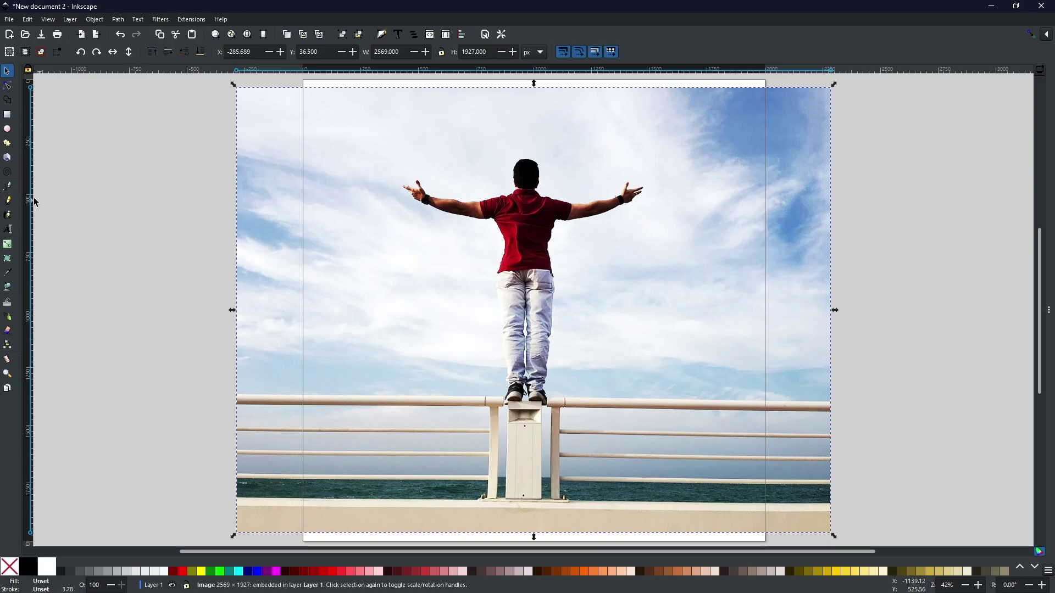
{"action": "left_click", "coordinate": [8, 186]}
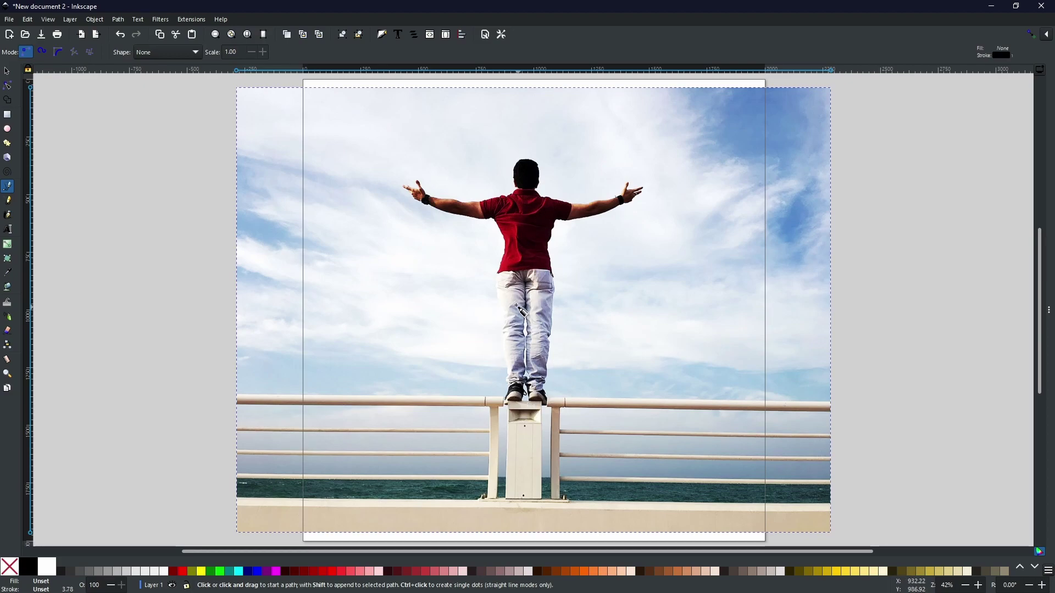
{"action": "scroll", "coordinate": [452, 211], "scroll_direction": "up", "scroll_amount": 3}
{"action": "scroll", "coordinate": [453, 212], "scroll_direction": "up", "scroll_amount": 2}
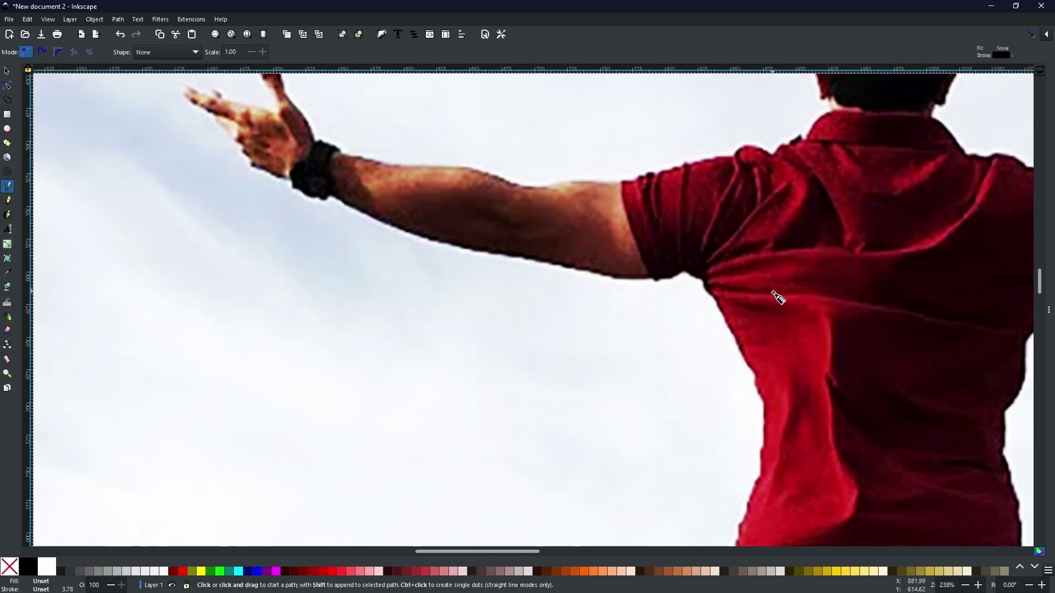
{"action": "scroll", "coordinate": [778, 299], "scroll_direction": "down", "scroll_amount": 4}
{"action": "scroll", "coordinate": [781, 346], "scroll_direction": "down", "scroll_amount": 15}
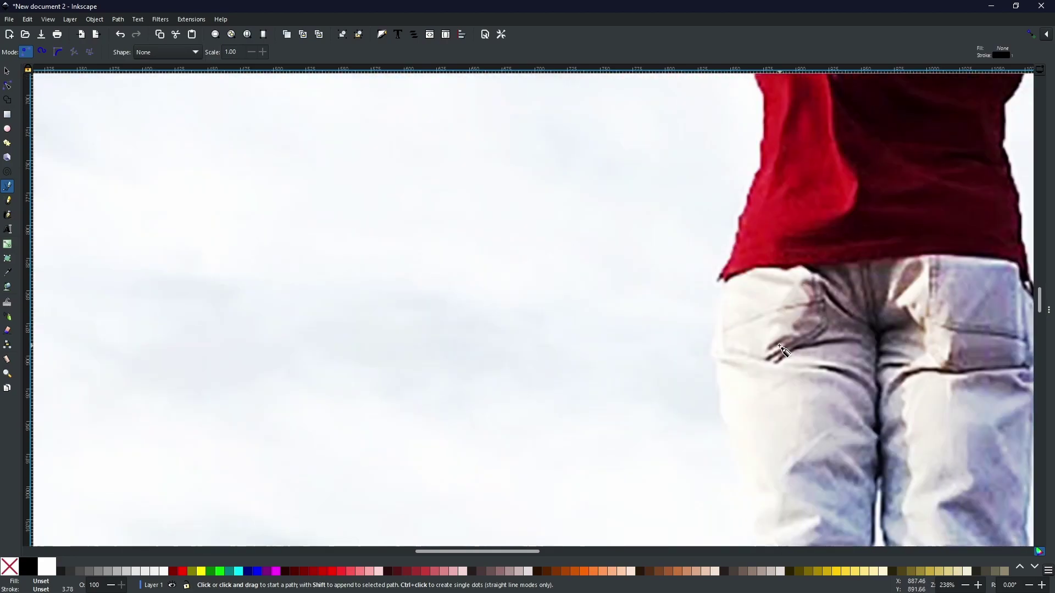
{"action": "scroll", "coordinate": [782, 352], "scroll_direction": "down", "scroll_amount": 2}
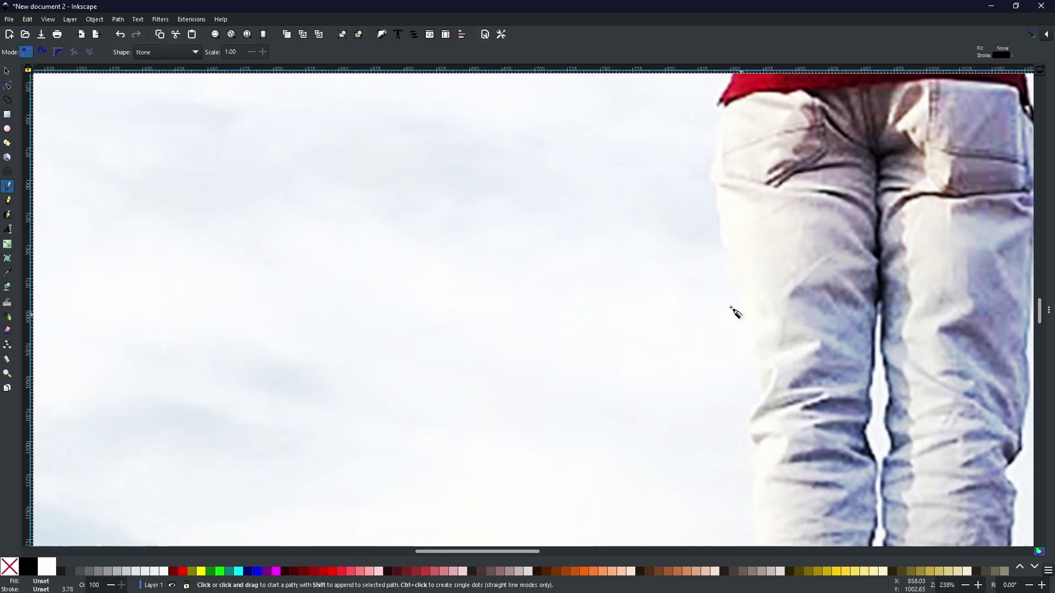
{"action": "key", "text": "5"}
{"action": "scroll", "coordinate": [354, 200], "scroll_direction": "up", "scroll_amount": 7}
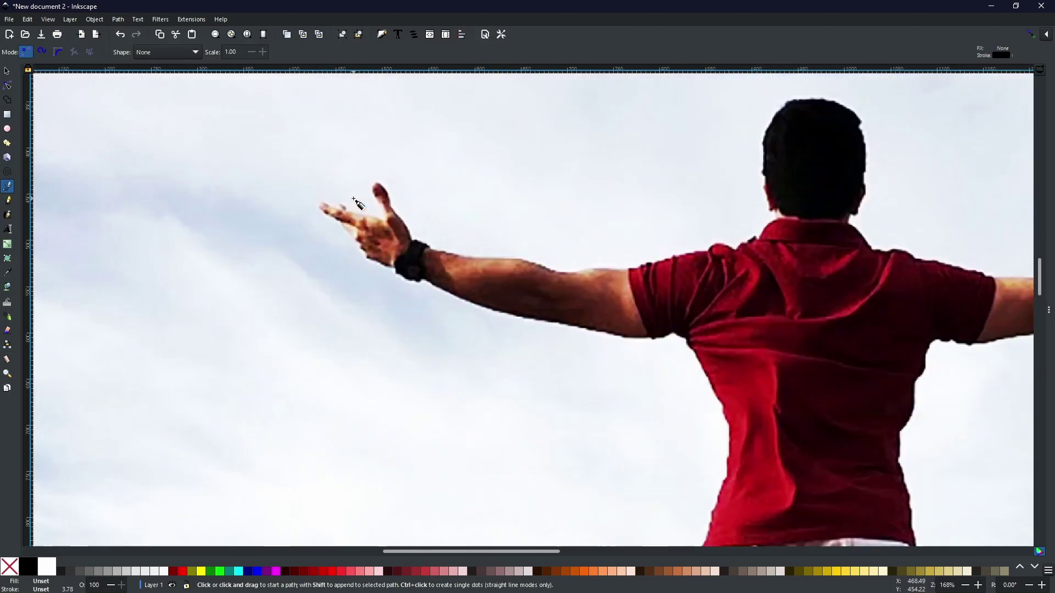
{"action": "scroll", "coordinate": [355, 207], "scroll_direction": "down", "scroll_amount": 1}
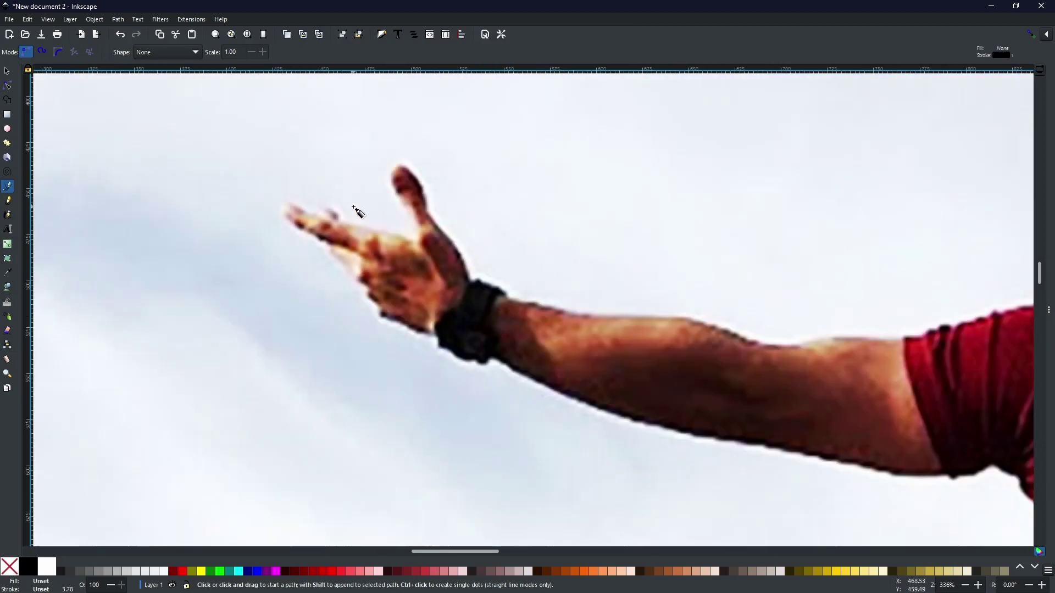
Start the outline at the man's wrist and add a curved node along the top of the forearm
{"action": "left_click", "coordinate": [507, 297]}
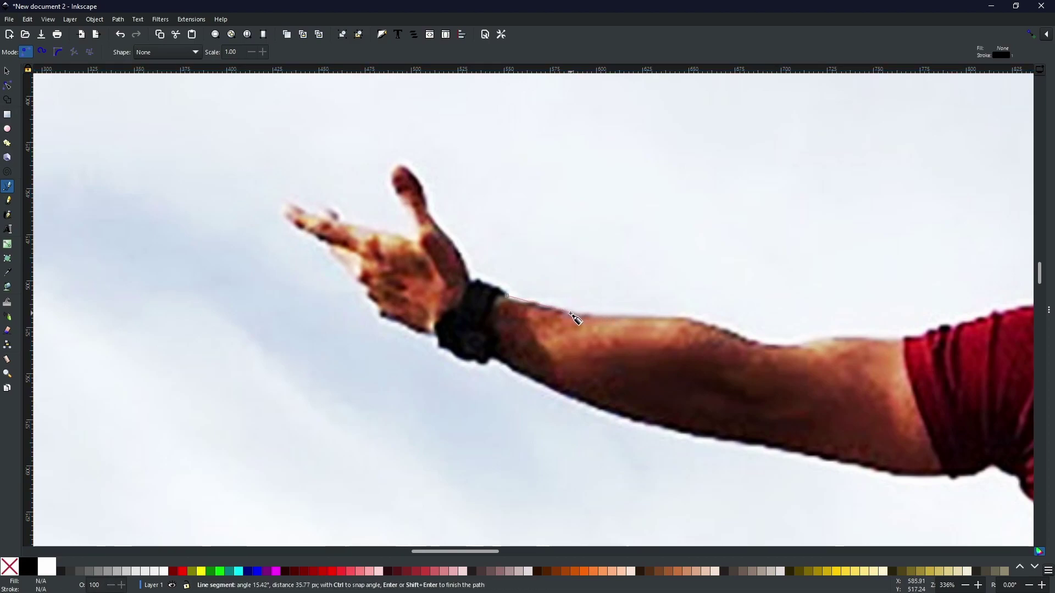
{"action": "left_click_drag", "start_coordinate": [571, 312], "coordinate": [586, 325]}
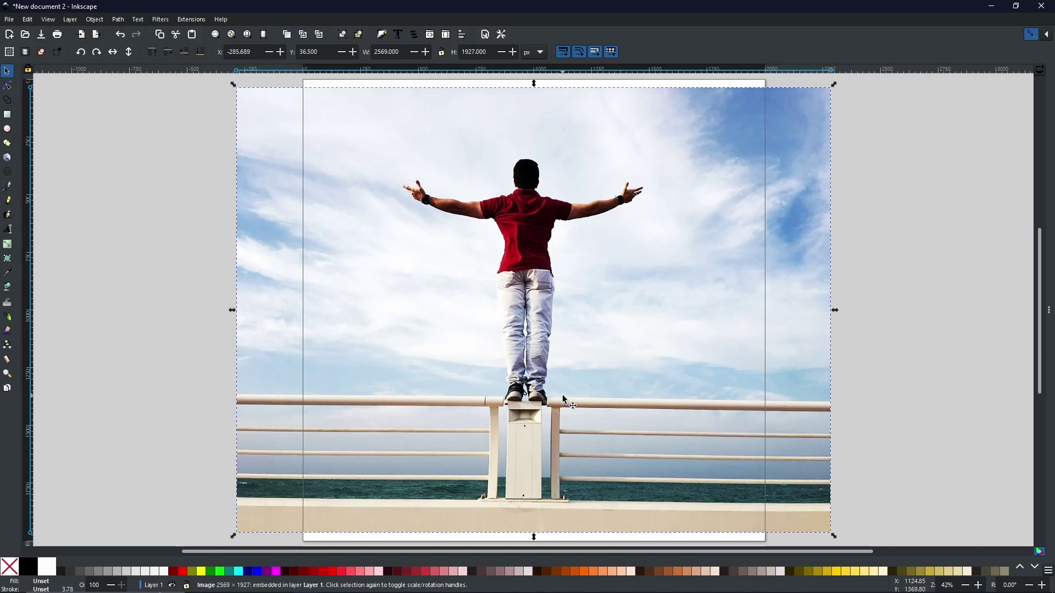
{"action": "scroll", "coordinate": [501, 363], "scroll_direction": "up", "scroll_amount": 3}
{"action": "scroll", "coordinate": [500, 361], "scroll_direction": "up", "scroll_amount": 1}
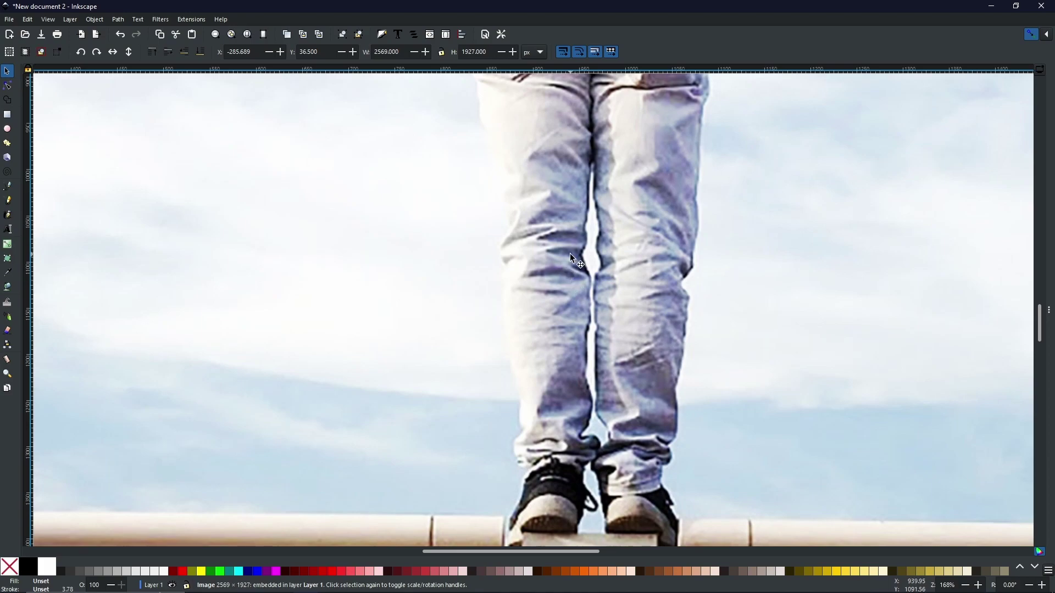
{"action": "key", "text": "ctrl"}
{"action": "scroll", "coordinate": [585, 263], "scroll_direction": "down", "scroll_amount": 2}
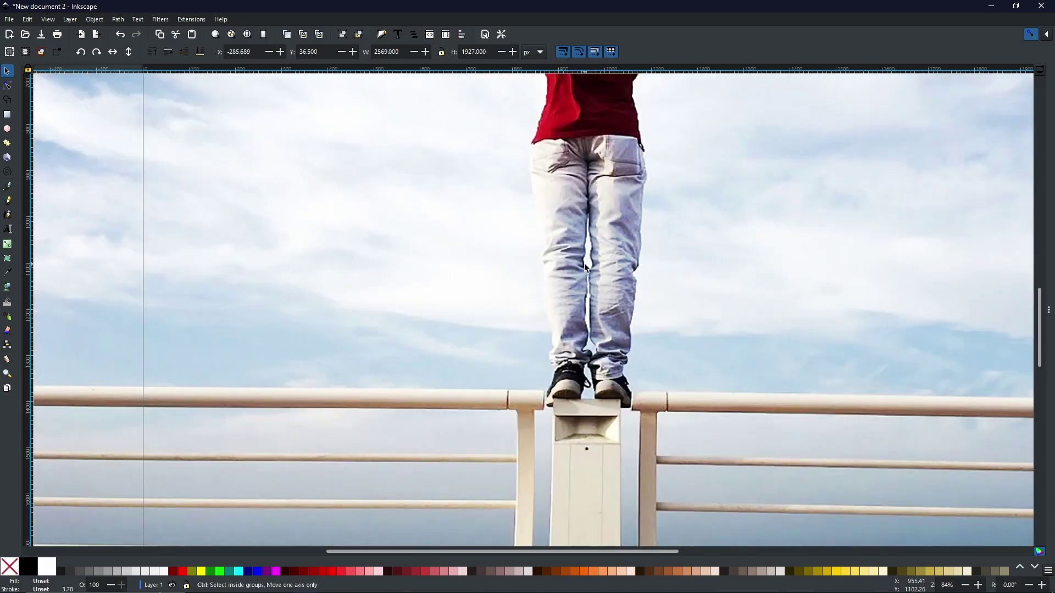
{"action": "left_click_drag", "start_coordinate": [624, 220], "coordinate": [492, 315]}
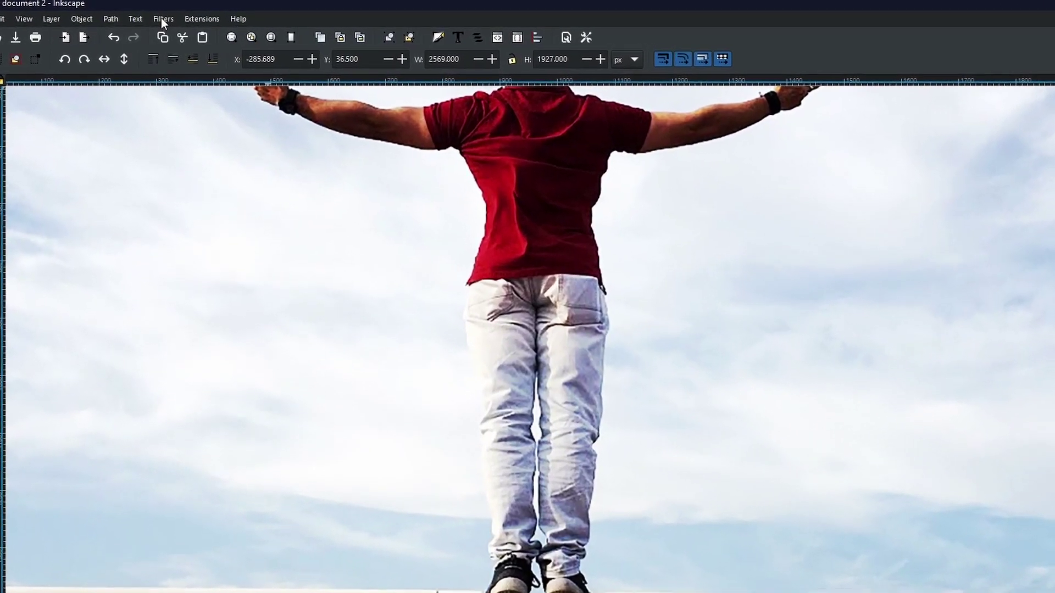
Apply the Greyscale filter to the photo with live preview
{"action": "left_click", "coordinate": [160, 20]}
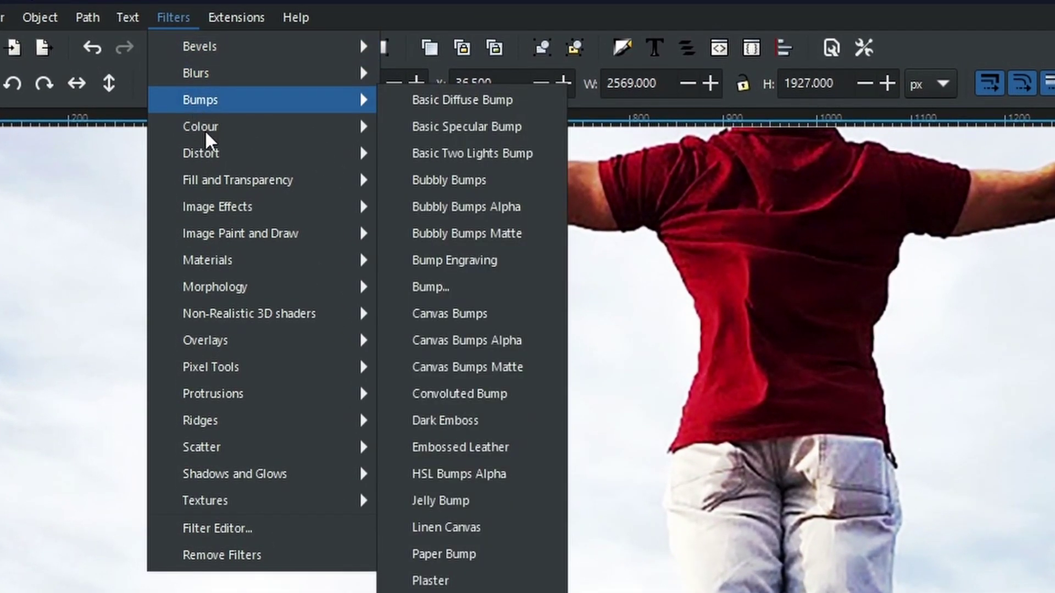
{"action": "mouse_move", "coordinate": [204, 135]}
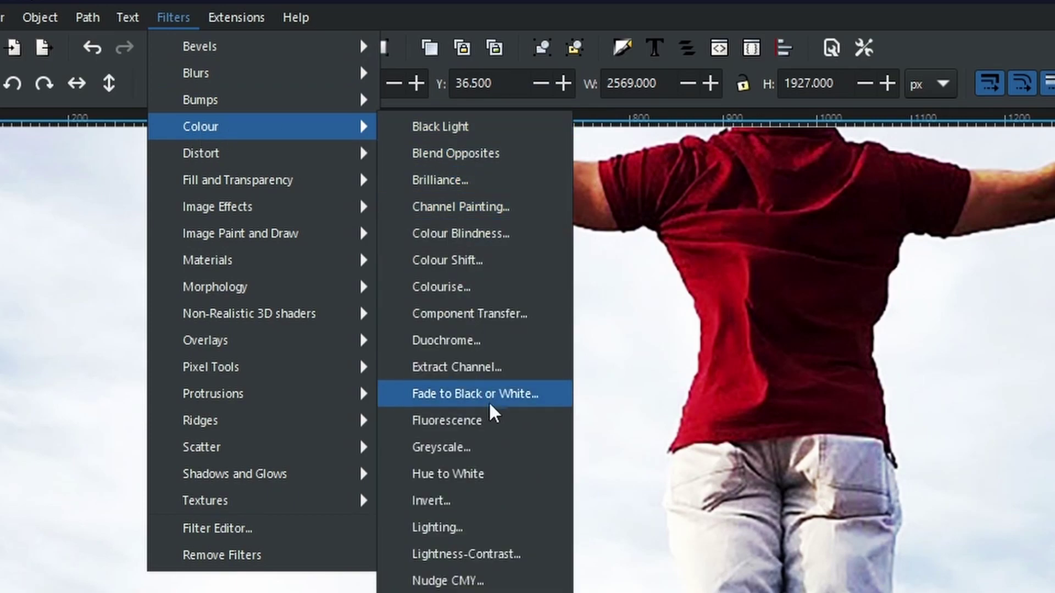
{"action": "left_click", "coordinate": [466, 454]}
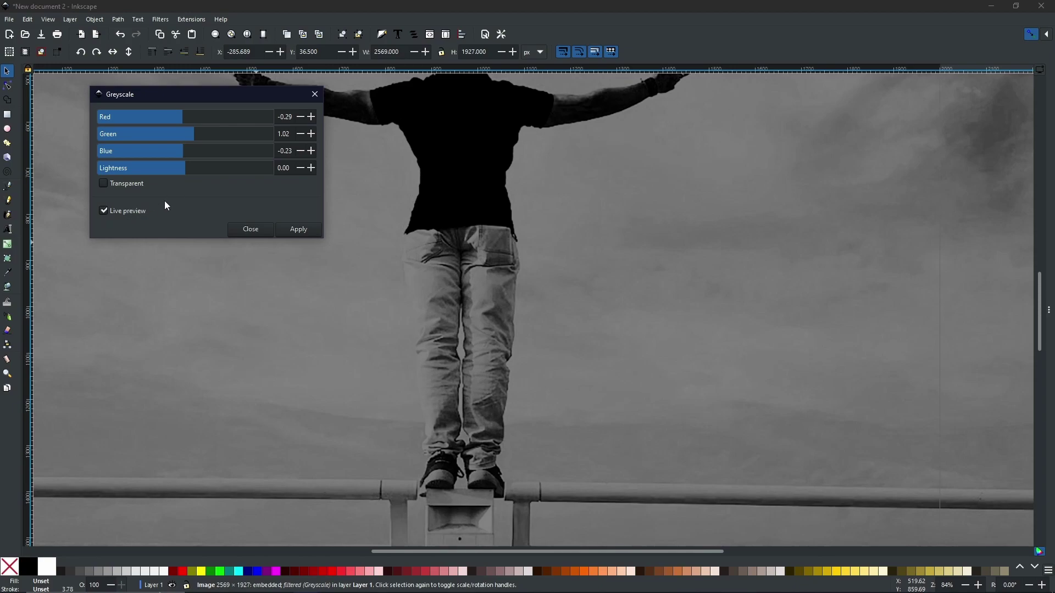
Experiment with the Greyscale sliders, settling on Lightness 2.76, Red -1.02 and Green 0.15
{"action": "left_click", "coordinate": [199, 120]}
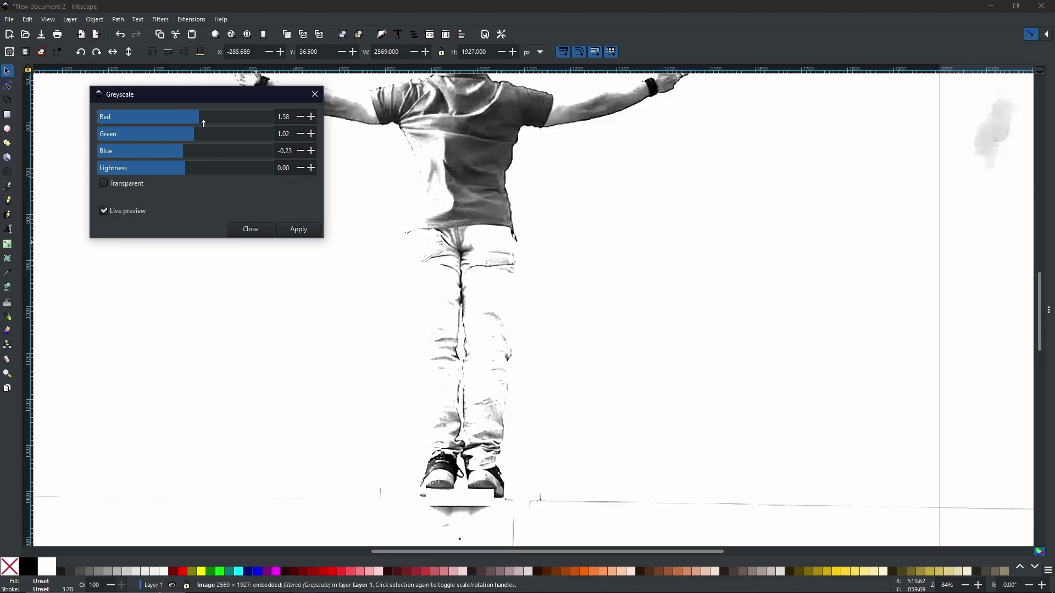
{"action": "left_click", "coordinate": [213, 134]}
{"action": "left_click", "coordinate": [209, 151]}
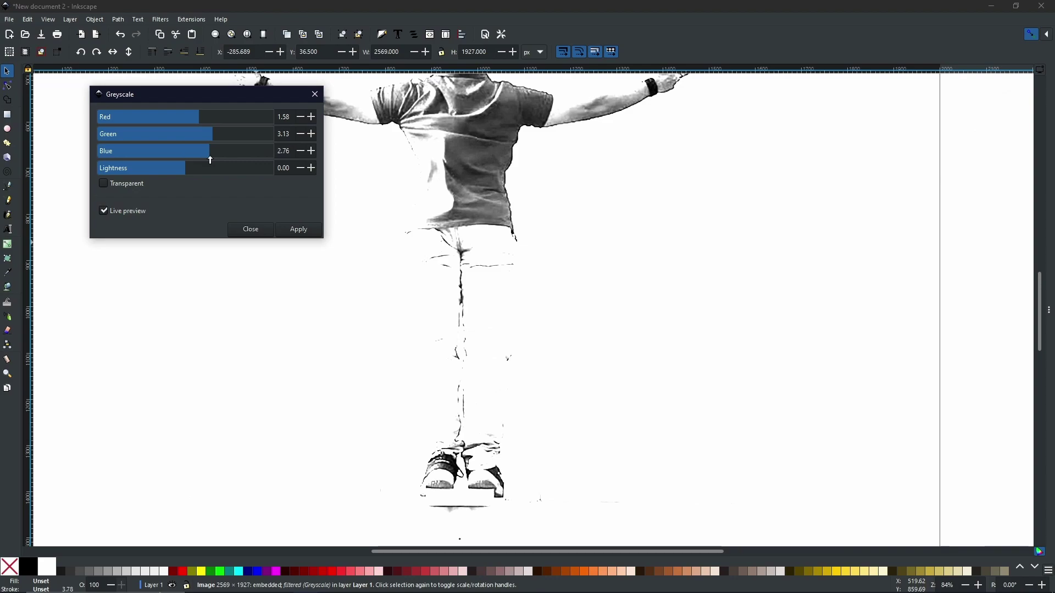
{"action": "left_click", "coordinate": [210, 171]}
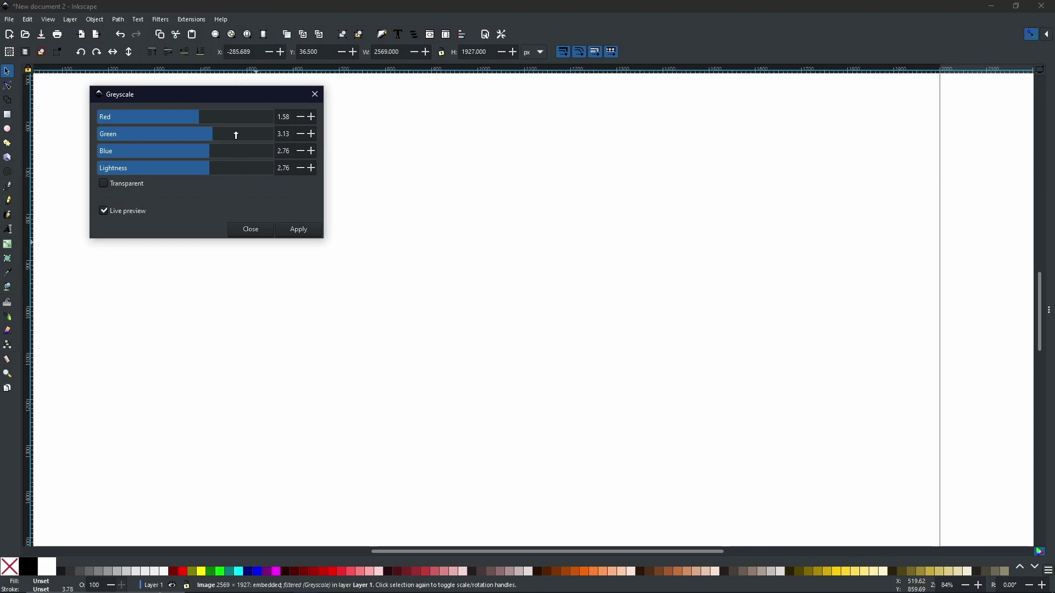
{"action": "left_click", "coordinate": [177, 121]}
{"action": "left_click", "coordinate": [187, 137]}
Lower the Greyscale blue channel weight to 0.77
{"action": "left_click", "coordinate": [192, 152]}
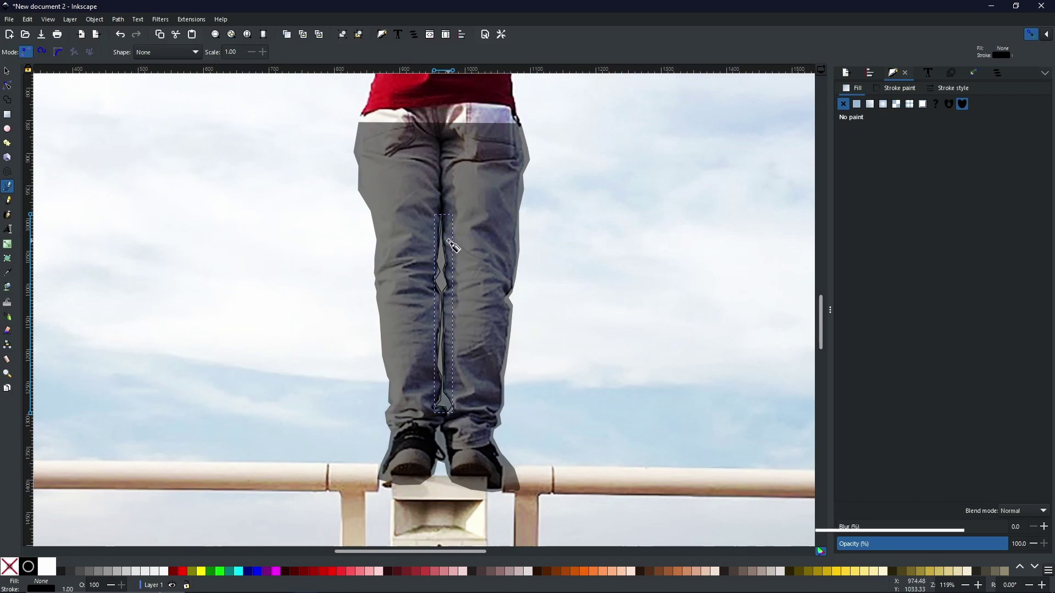
Cut the leg-gap path out of the grey trousers shape with Path > Difference and move it left
{"action": "left_click", "coordinate": [8, 71]}
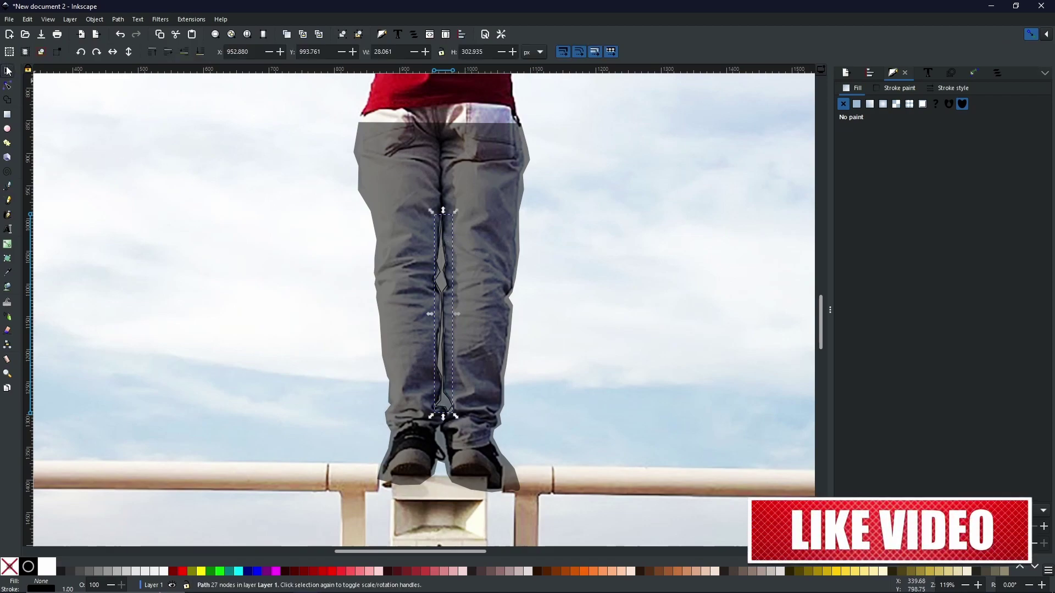
{"action": "left_click", "coordinate": [492, 186], "text": "shift"}
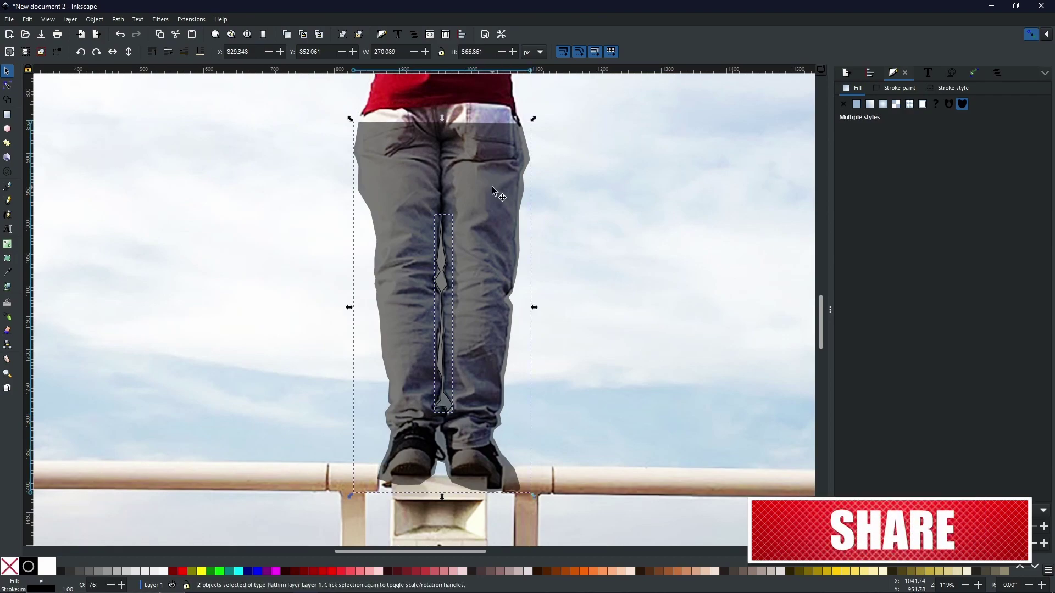
{"action": "left_click", "coordinate": [117, 20]}
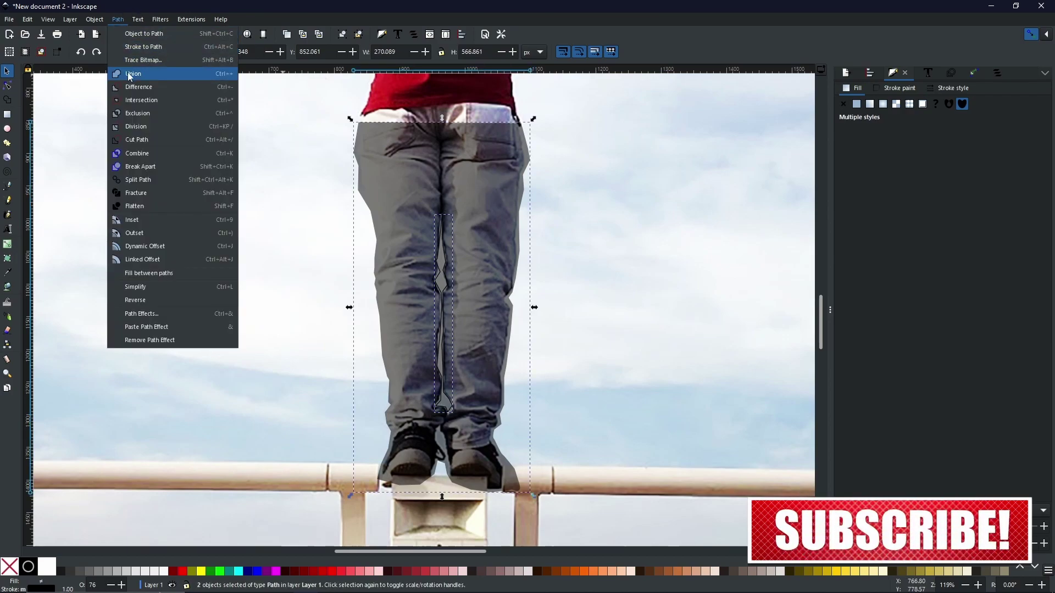
{"action": "left_click", "coordinate": [140, 87]}
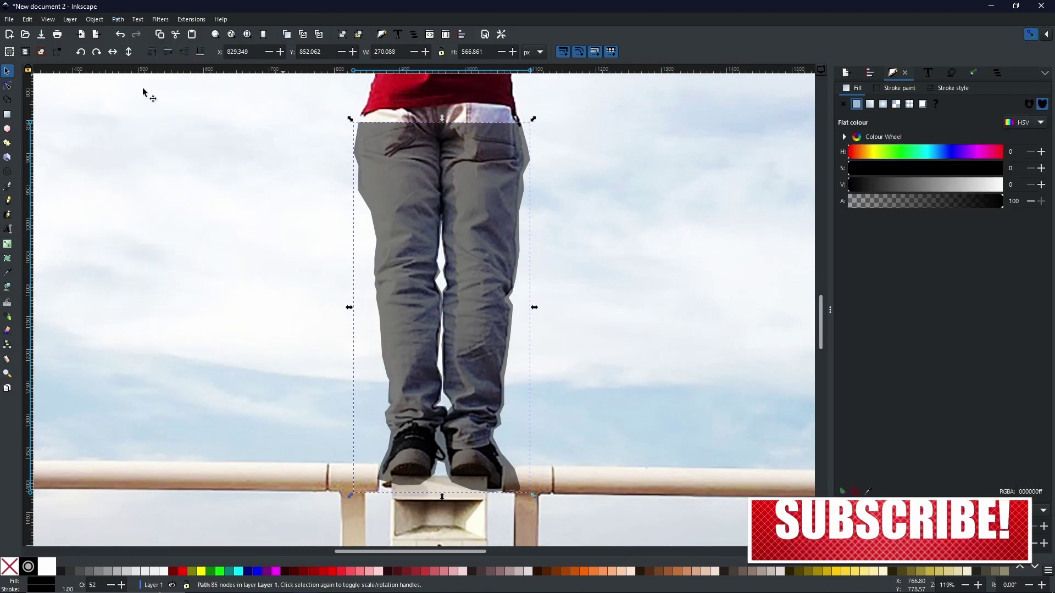
{"action": "left_click_drag", "start_coordinate": [476, 316], "coordinate": [293, 290]}
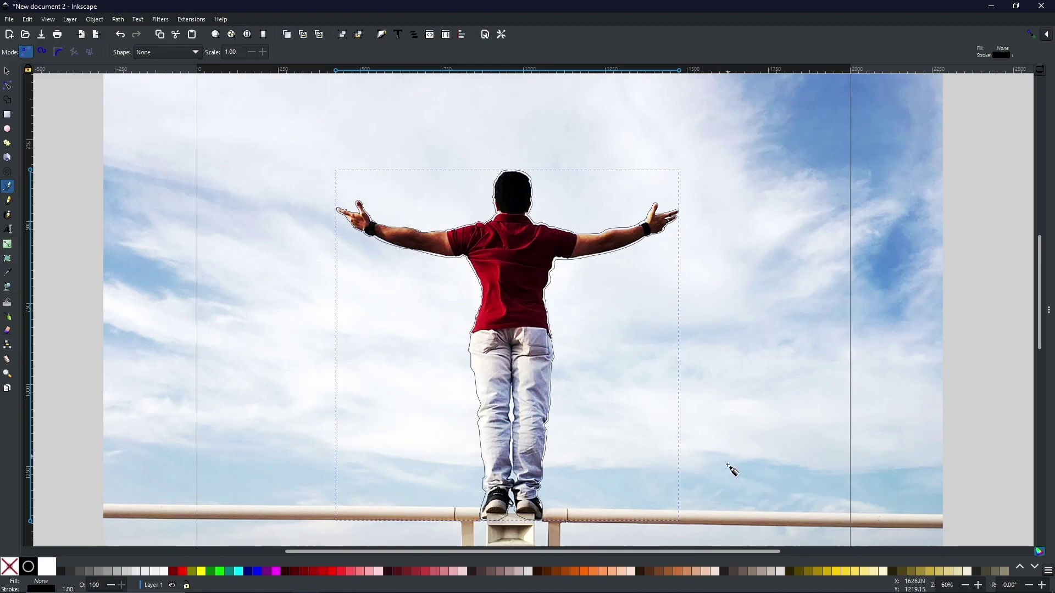
Switch to the Selector tool and select the background photo
{"action": "left_click", "coordinate": [7, 72]}
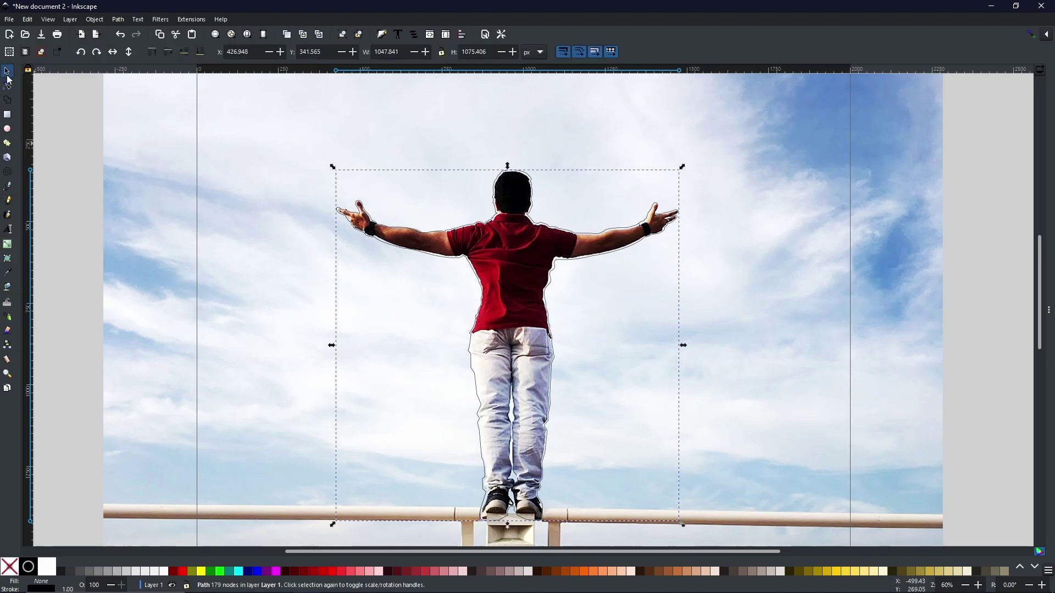
{"action": "left_click", "coordinate": [248, 199]}
Drag the photo off the page to the lower left and pan back to the traced outline
{"action": "left_click_drag", "start_coordinate": [303, 138], "coordinate": [160, 372]}
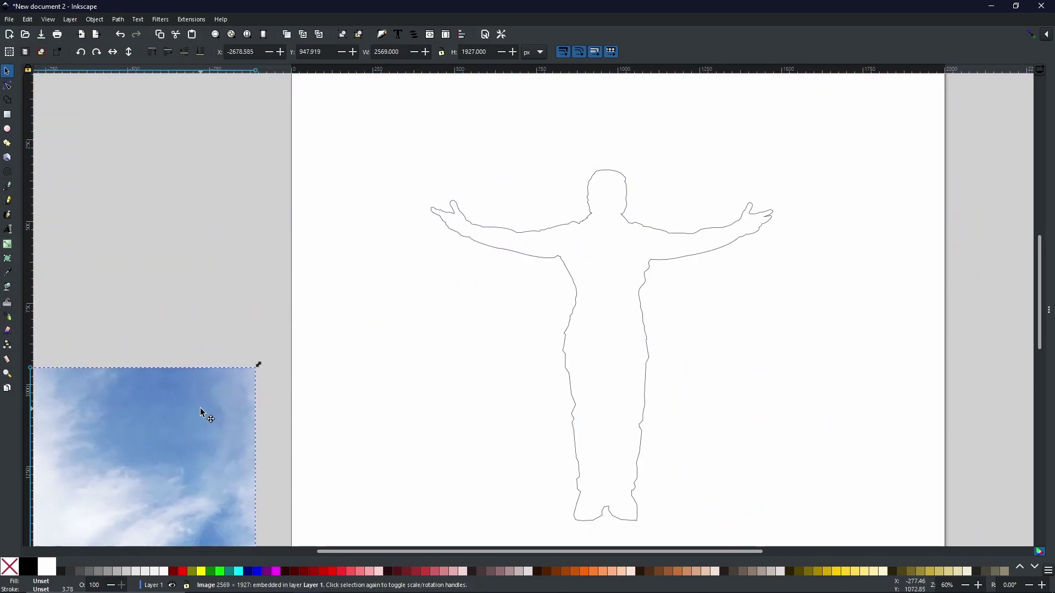
{"action": "left_click_drag", "start_coordinate": [203, 412], "coordinate": [44, 434]}
{"action": "left_click_drag", "start_coordinate": [779, 319], "coordinate": [631, 285]}
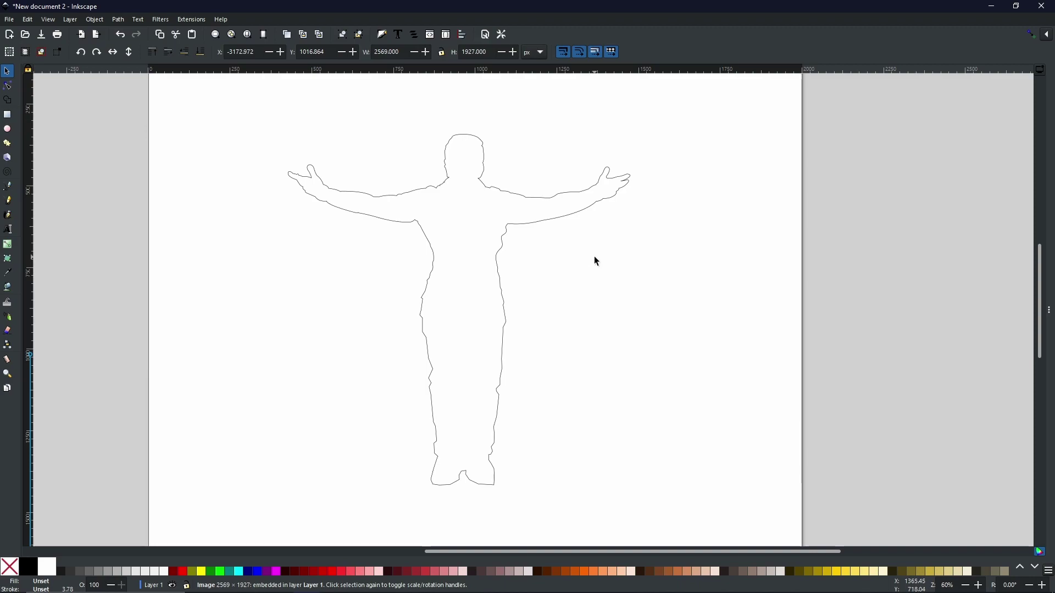
Select the man's outline and give it a flat black fill in Fill and Stroke
{"action": "left_click", "coordinate": [540, 226]}
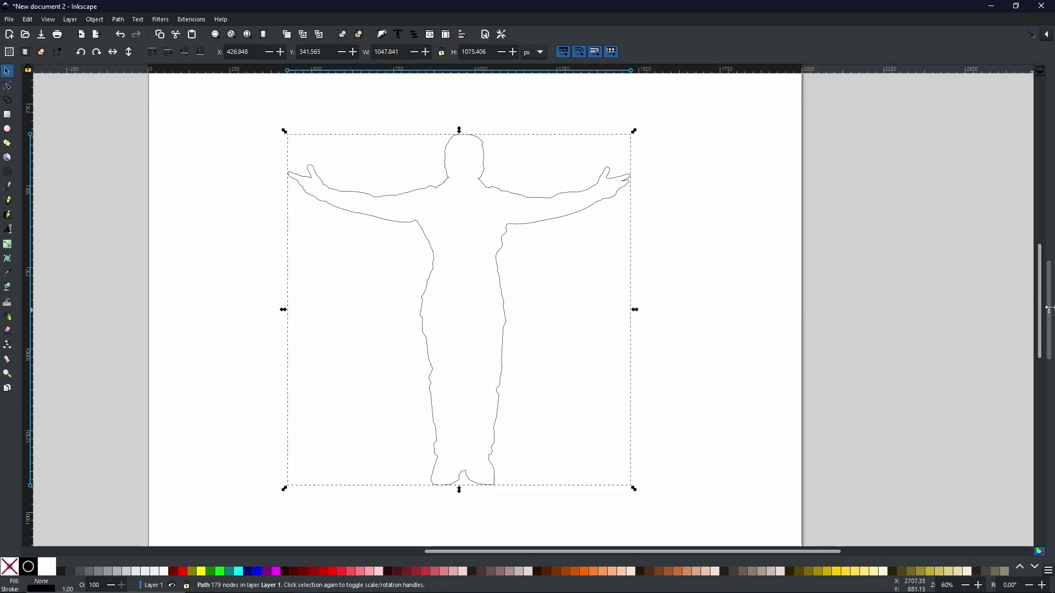
{"action": "left_click_drag", "start_coordinate": [1050, 310], "coordinate": [959, 302]}
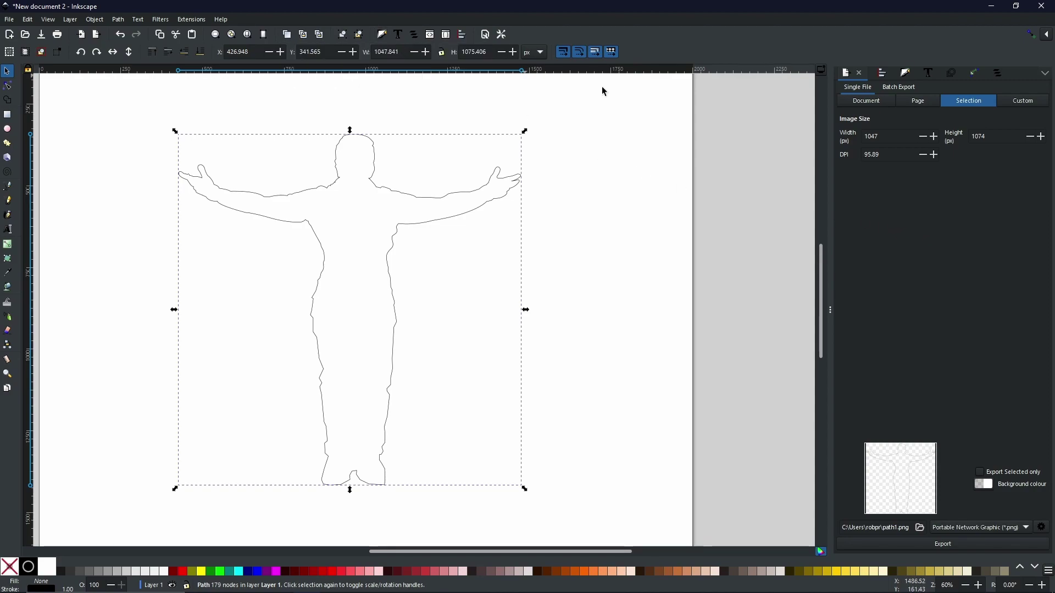
{"action": "left_click", "coordinate": [906, 72]}
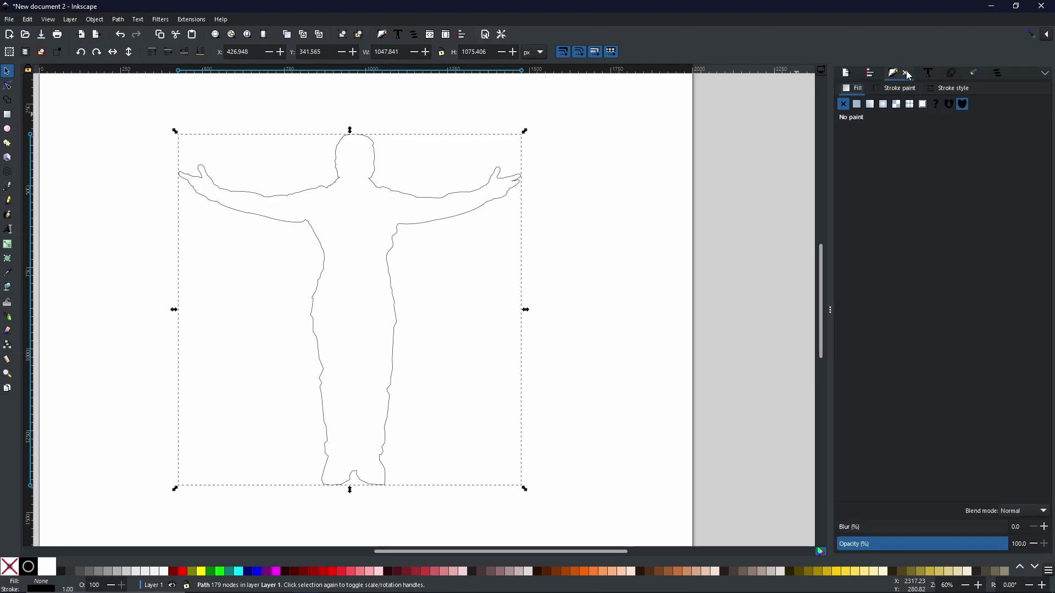
{"action": "left_click", "coordinate": [857, 104]}
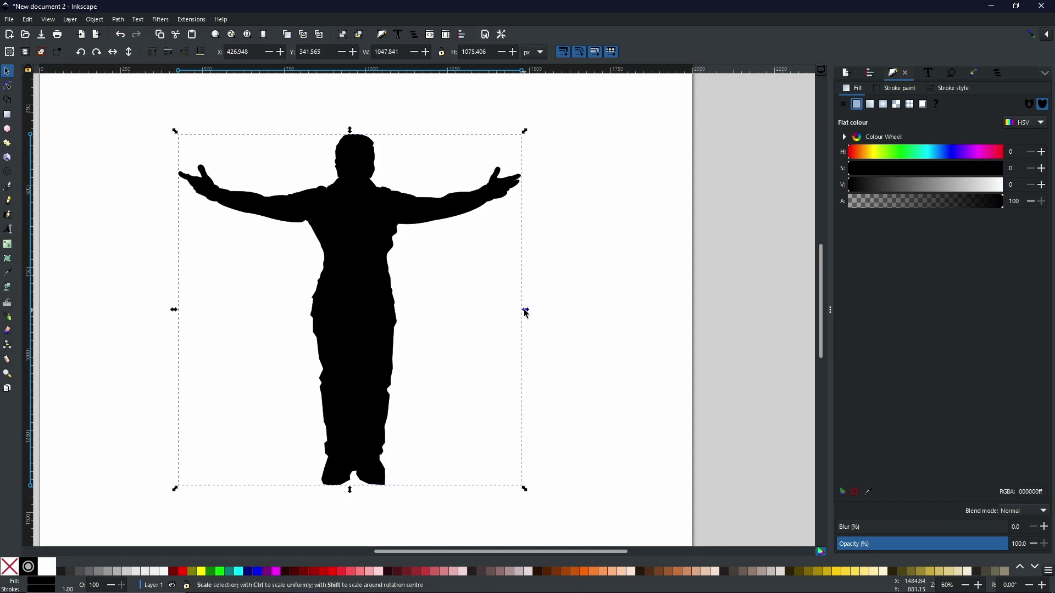
{"action": "left_click_drag", "start_coordinate": [526, 312], "coordinate": [563, 310]}
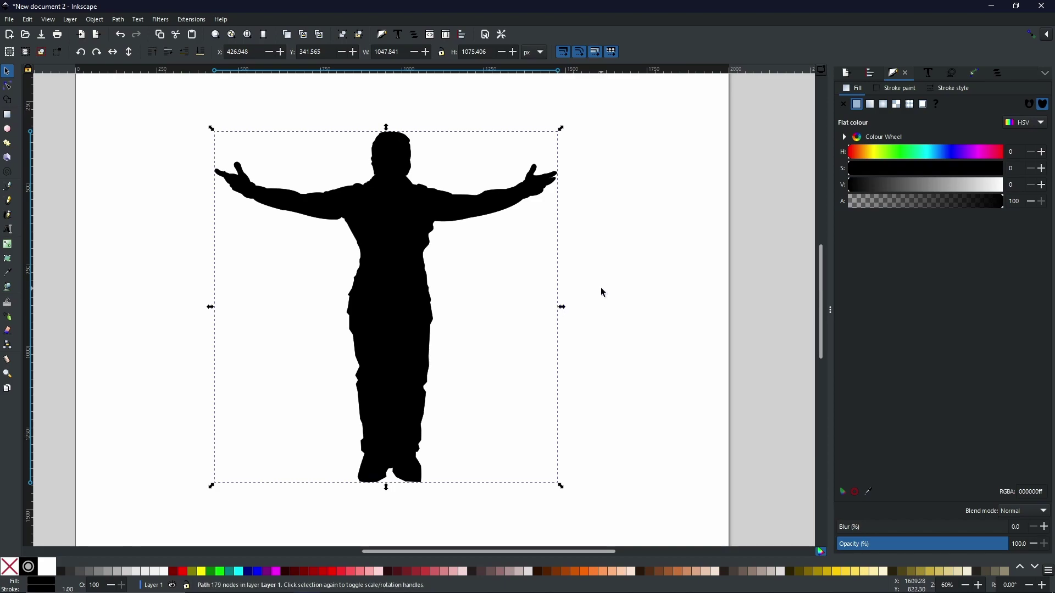
Draw a floor triangle from the page's bottom corners up to its centre, filled dark red
{"action": "key", "text": "minus"}
{"action": "key", "text": "minus"}
{"action": "key", "text": "percent"}
{"action": "key", "text": "b"}
{"action": "left_click", "coordinate": [572, 472]}
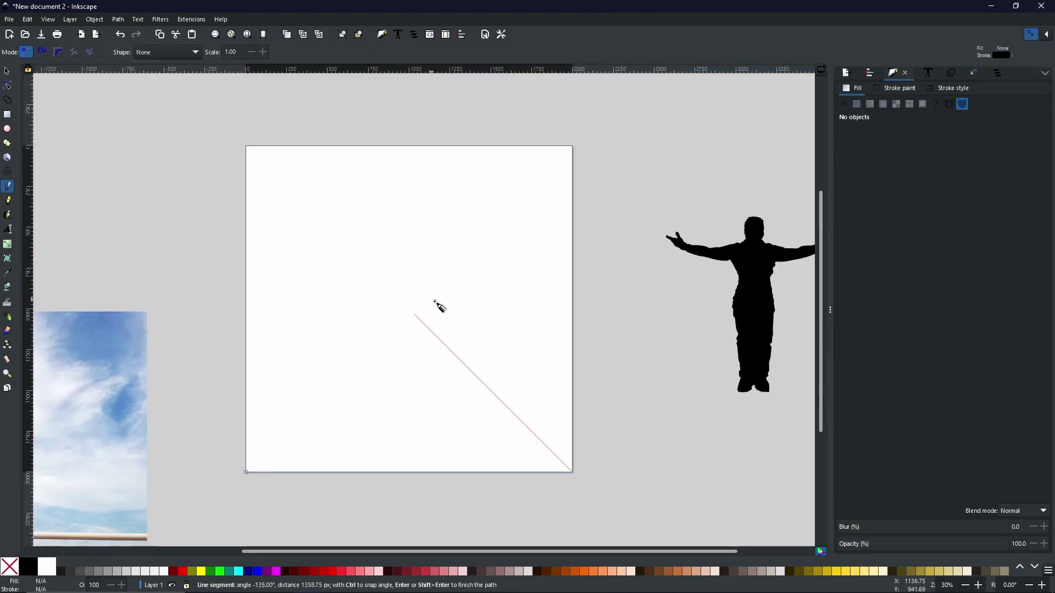
{"action": "left_click", "coordinate": [409, 310]}
{"action": "double_click", "coordinate": [245, 472]}
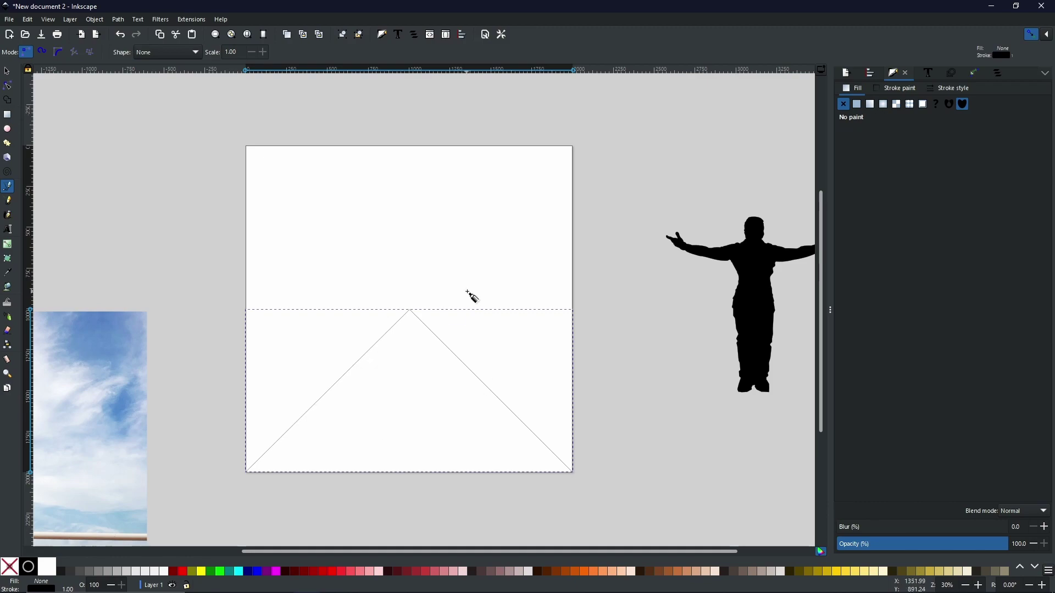
{"action": "left_click", "coordinate": [857, 104]}
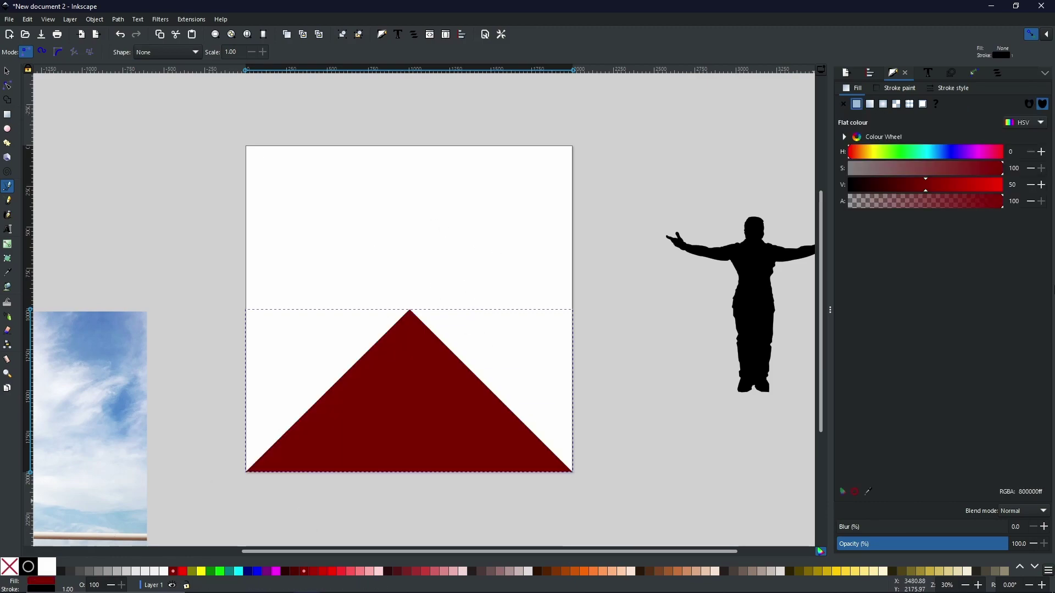
{"action": "left_click", "coordinate": [898, 188]}
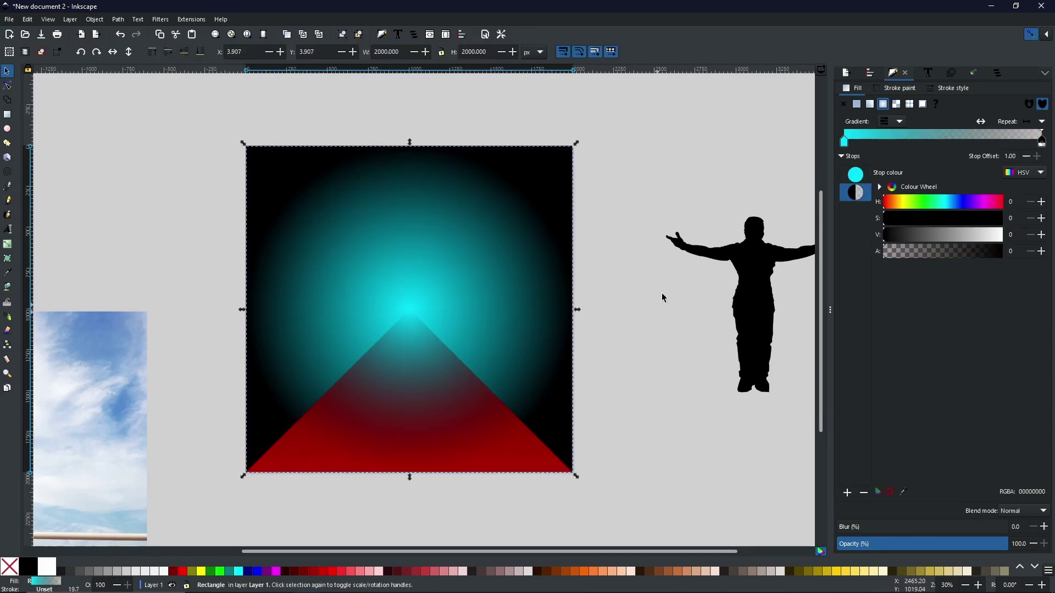
Duplicate the page-sized gradient rectangle, shrink it around its centre, and make its centre stop pale cyan
{"action": "key", "text": "ctrl+d"}
{"action": "left_click_drag", "start_coordinate": [575, 476], "coordinate": [537, 437]}
{"action": "left_click", "coordinate": [856, 175]}
{"action": "left_click_drag", "start_coordinate": [984, 219], "coordinate": [899, 219]}
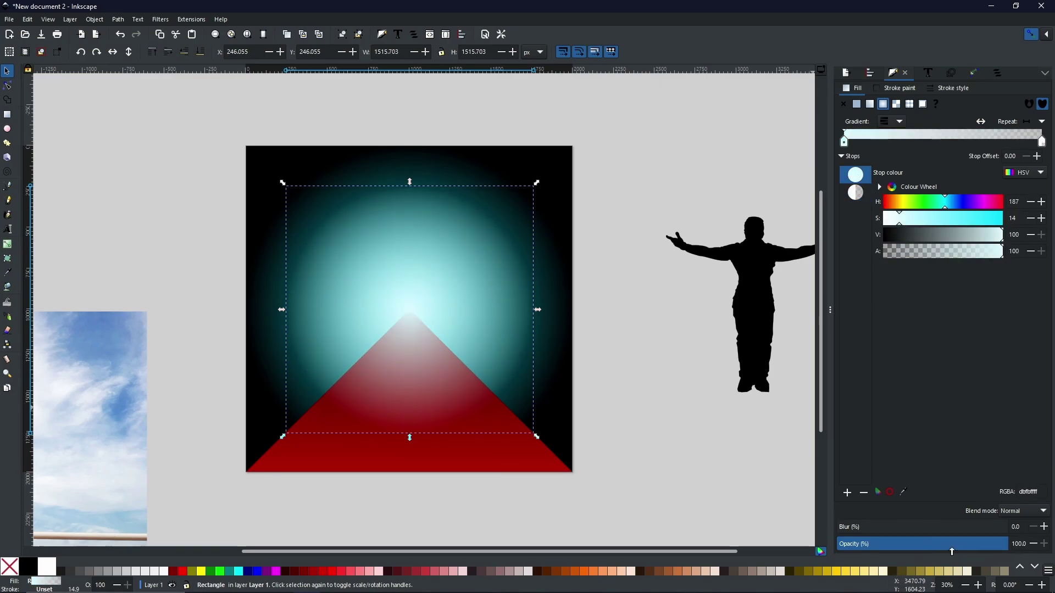
Make the triangle's gradient stop navy and centre the black silhouette on the glow
{"action": "key", "text": "Tab"}
{"action": "left_click", "coordinate": [959, 204]}
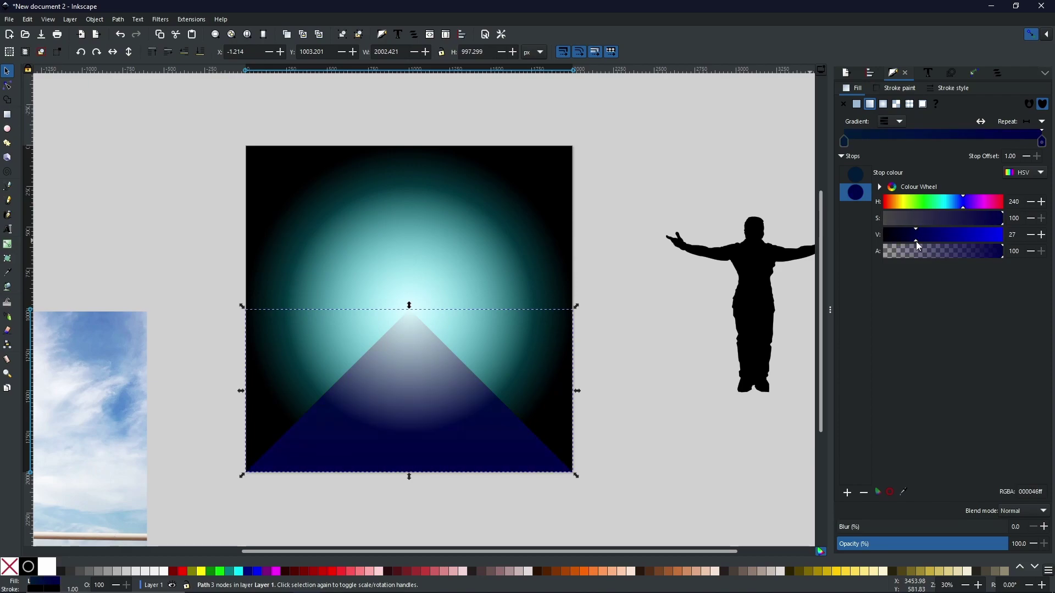
{"action": "left_click", "coordinate": [749, 324]}
{"action": "left_click_drag", "start_coordinate": [749, 324], "coordinate": [404, 329]}
{"action": "left_click", "coordinate": [667, 271]}
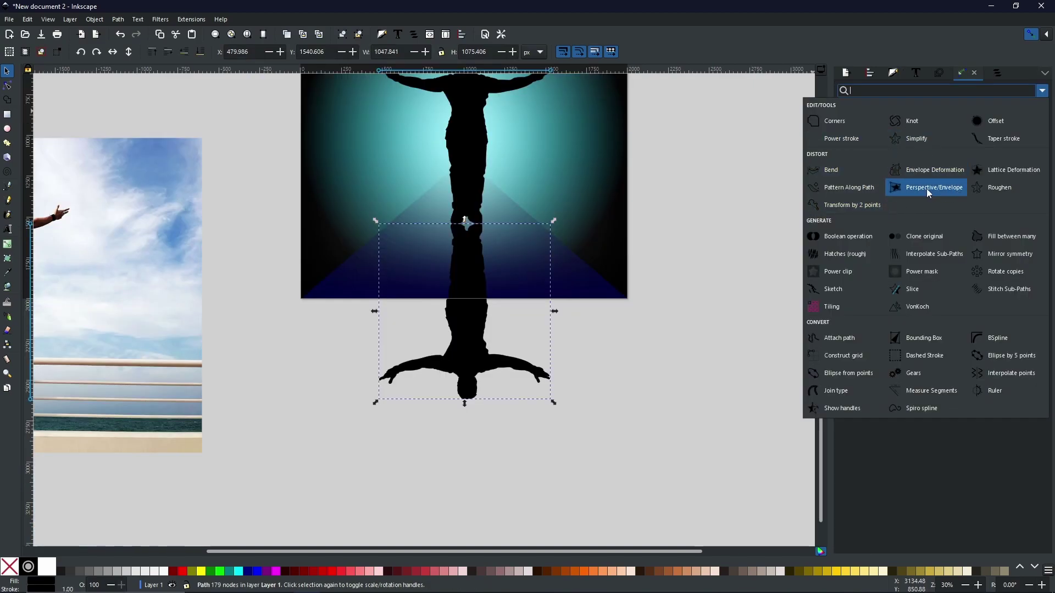
Squash the flipped copy with Perspective/Envelope, flatten it to a path, and adjust its height
{"action": "left_click", "coordinate": [925, 192]}
{"action": "key", "text": "n"}
{"action": "scroll", "coordinate": [560, 448], "scroll_direction": "up", "scroll_amount": 2}
{"action": "left_click_drag", "start_coordinate": [551, 444], "coordinate": [627, 342]}
{"action": "left_click_drag", "start_coordinate": [379, 443], "coordinate": [302, 344]}
{"action": "key", "text": "ctrl+shift+c"}
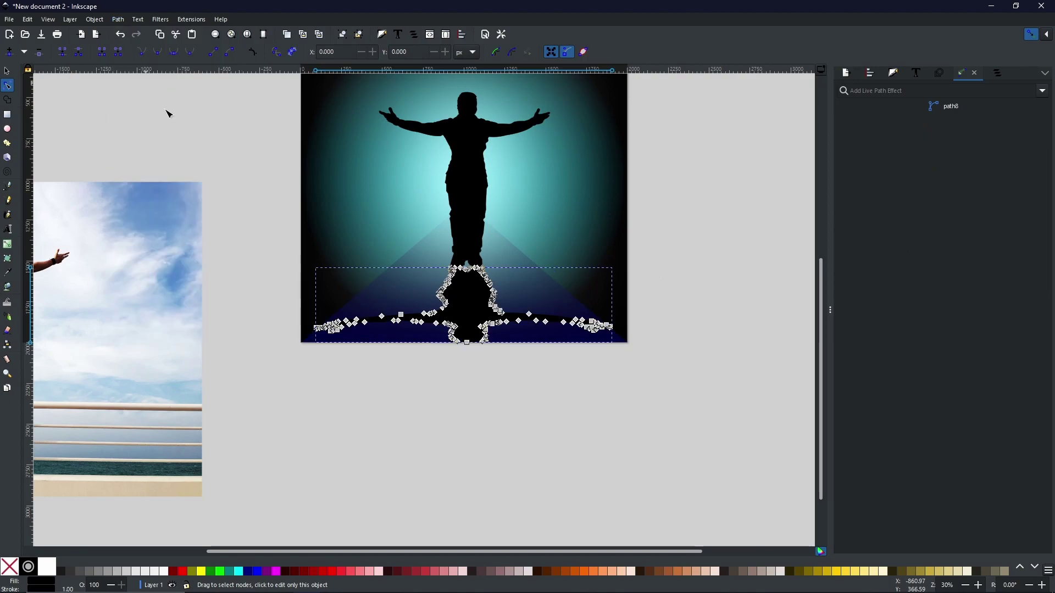
{"action": "key", "text": "s"}
{"action": "scroll", "coordinate": [477, 310], "scroll_direction": "up", "scroll_amount": 1}
{"action": "mouse_move", "coordinate": [457, 362]}
{"action": "left_mouse_down"}
{"action": "mouse_move", "coordinate": [452, 346]}
{"action": "mouse_move", "coordinate": [448, 379]}
{"action": "mouse_move", "coordinate": [450, 363]}
{"action": "left_mouse_up"}
Give the reflection a linear gradient fill fading from the feet downward
{"action": "left_click", "coordinate": [893, 72]}
{"action": "left_click", "coordinate": [857, 104]}
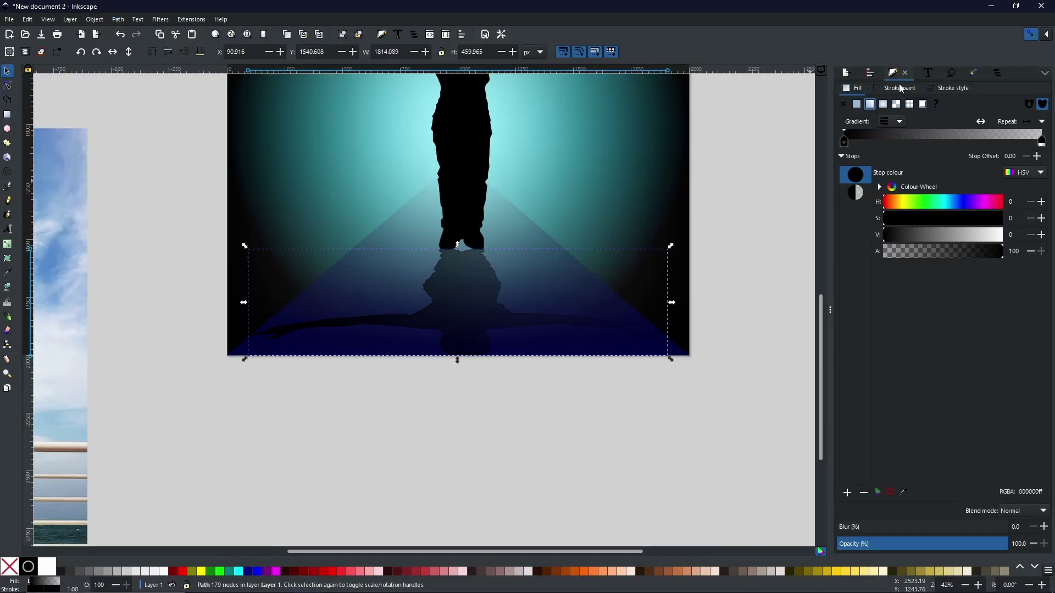
{"action": "left_click", "coordinate": [858, 104]}
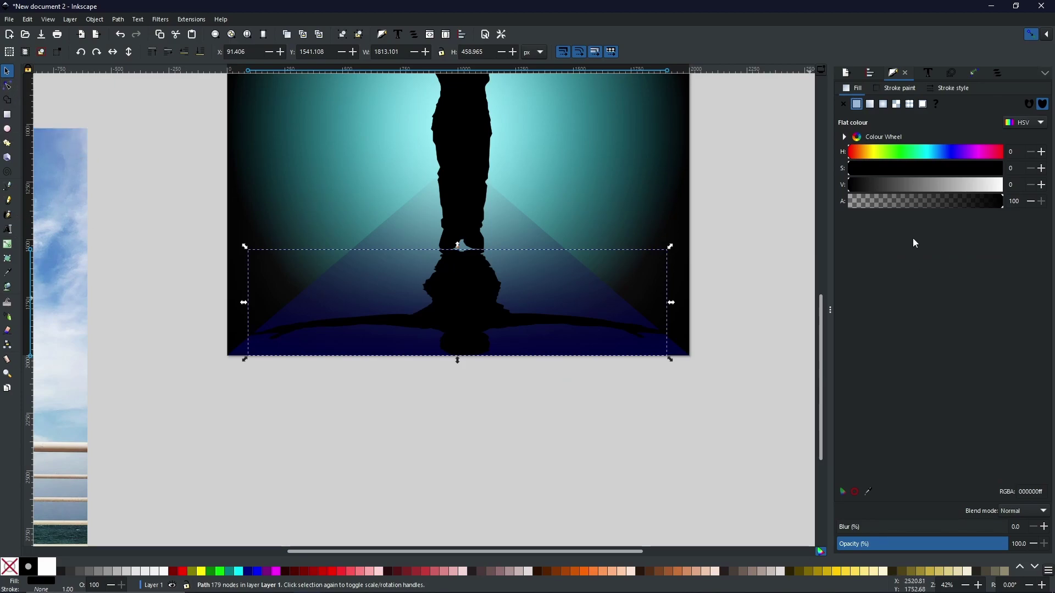
{"action": "left_click", "coordinate": [870, 104]}
{"action": "key", "text": "g"}
{"action": "left_click_drag", "start_coordinate": [464, 251], "coordinate": [466, 356]}
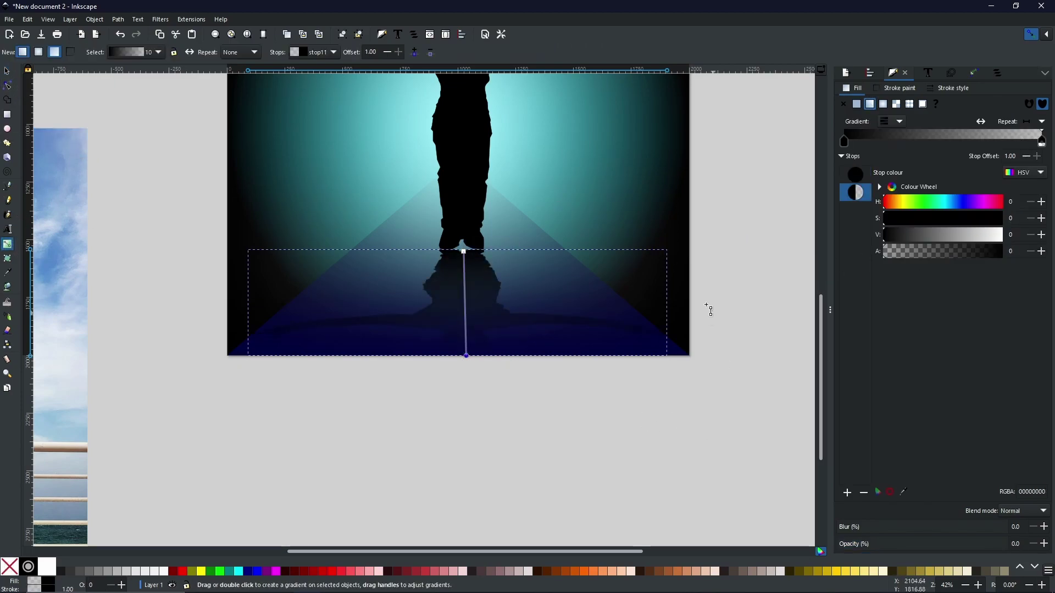
{"action": "left_click", "coordinate": [464, 250]}
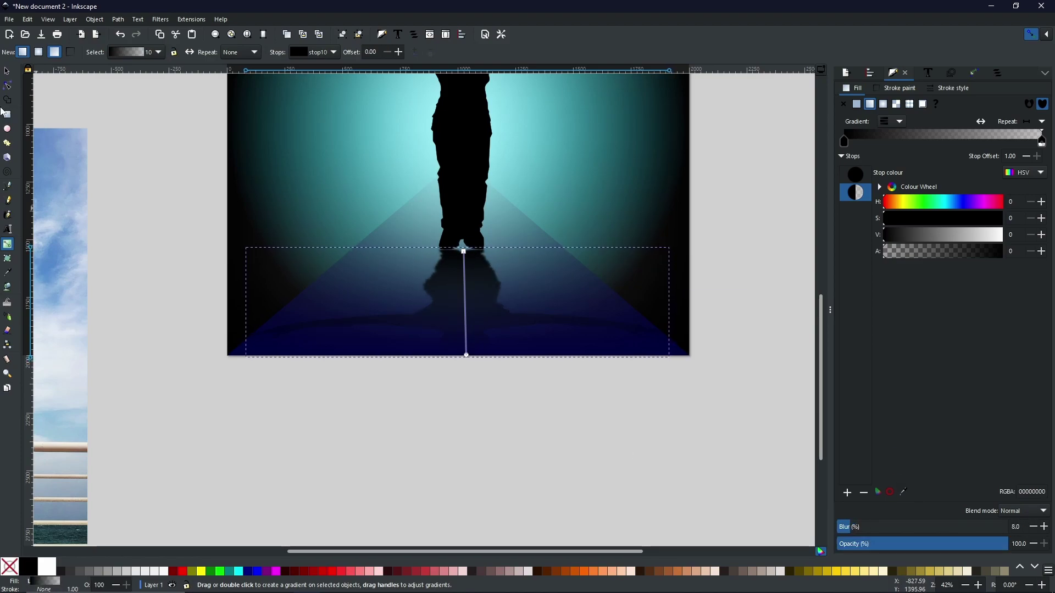
Reduce the reflection's blur to 6.4, then almost to zero
{"action": "left_click", "coordinate": [7, 85]}
{"action": "scroll", "coordinate": [522, 296], "scroll_direction": "up", "scroll_amount": 5}
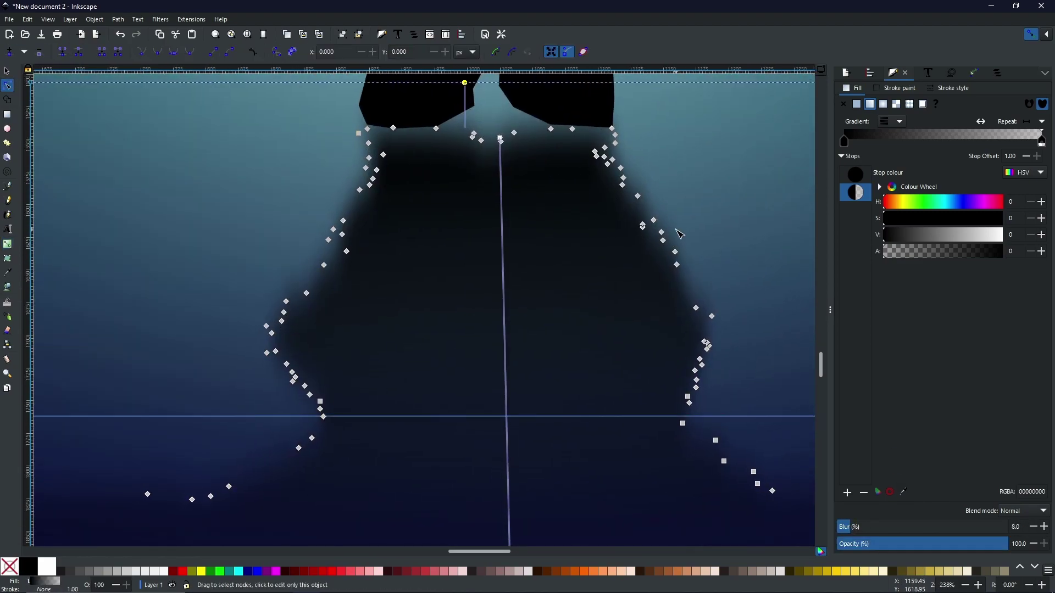
{"action": "scroll", "coordinate": [353, 242], "scroll_direction": "down", "scroll_amount": 3}
{"action": "key", "text": "s"}
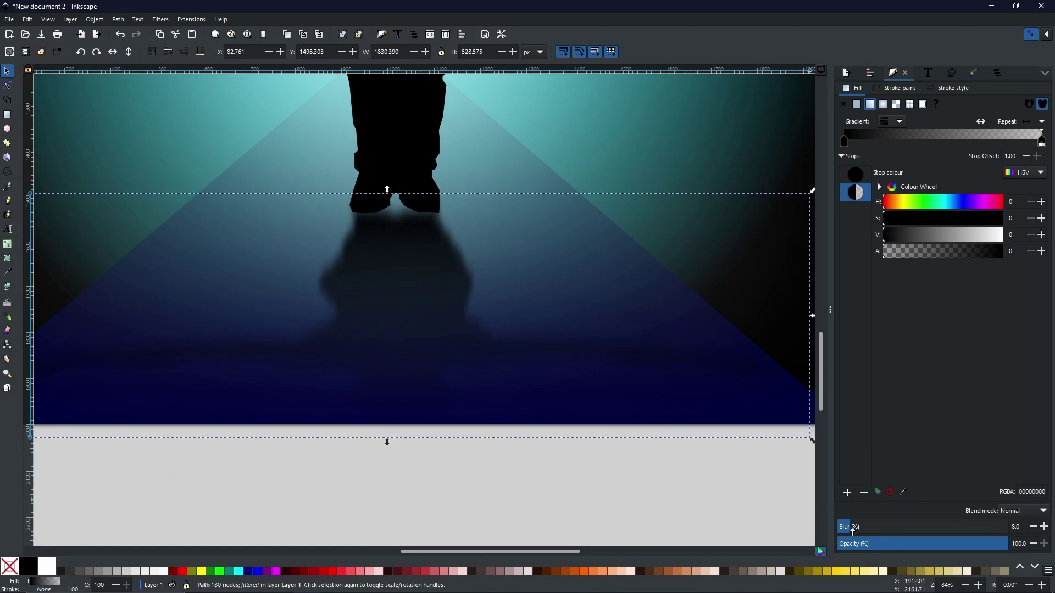
{"action": "left_click_drag", "start_coordinate": [852, 532], "coordinate": [847, 533]}
{"action": "key", "text": "n"}
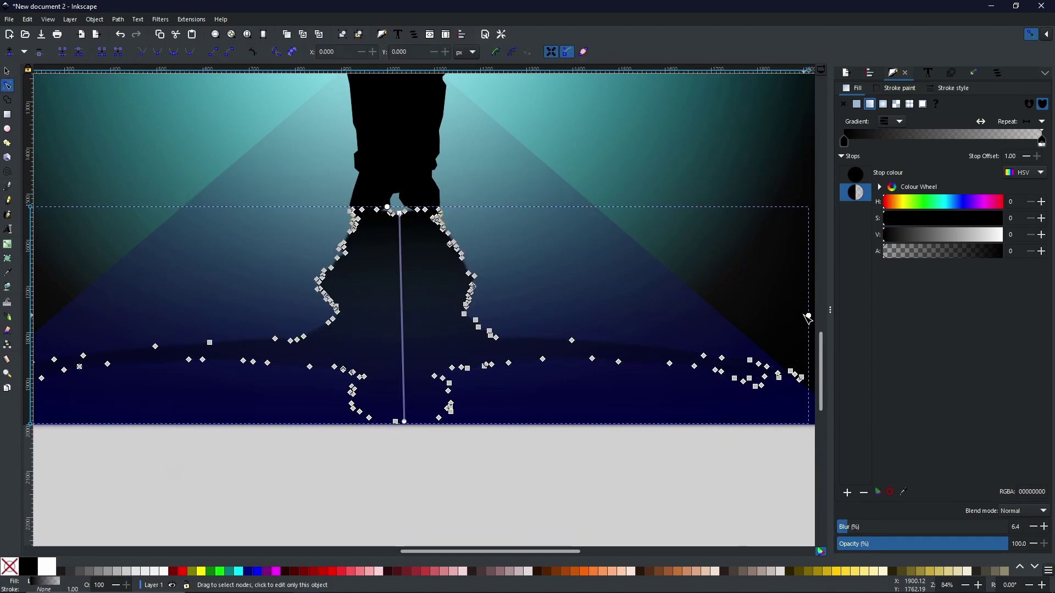
{"action": "left_click_drag", "start_coordinate": [401, 210], "coordinate": [390, 205]}
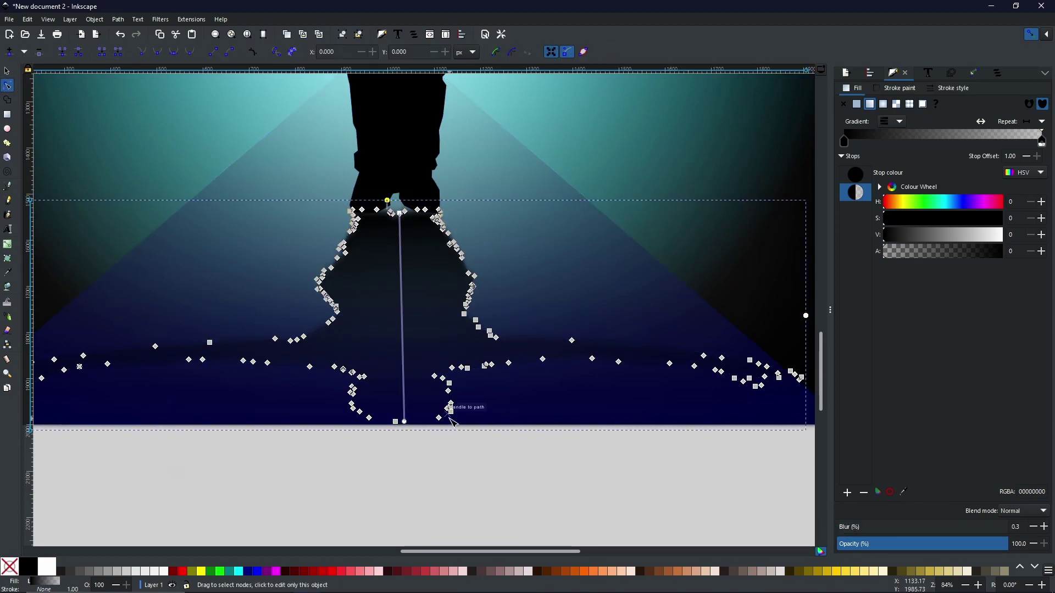
{"action": "scroll", "coordinate": [598, 430], "scroll_direction": "down", "scroll_amount": 3}
Deselect the reflection, then reposition the silhouette and nudge it slightly down
{"action": "key", "text": "s"}
{"action": "left_click", "coordinate": [251, 210]}
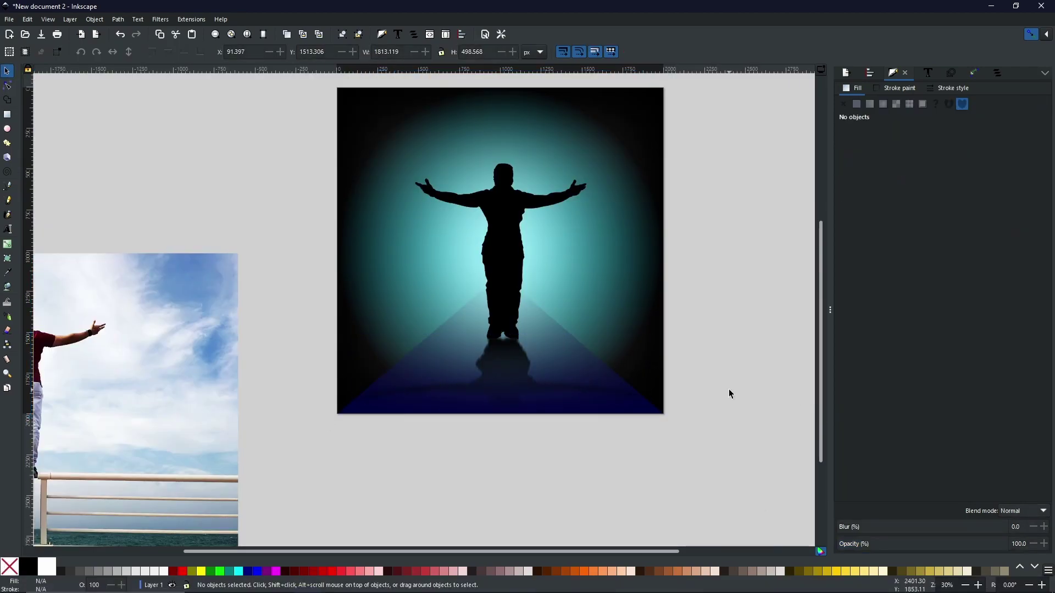
{"action": "scroll", "coordinate": [782, 272], "scroll_direction": "up", "scroll_amount": 1}
{"action": "scroll", "coordinate": [782, 272], "scroll_direction": "right", "scroll_amount": 1}
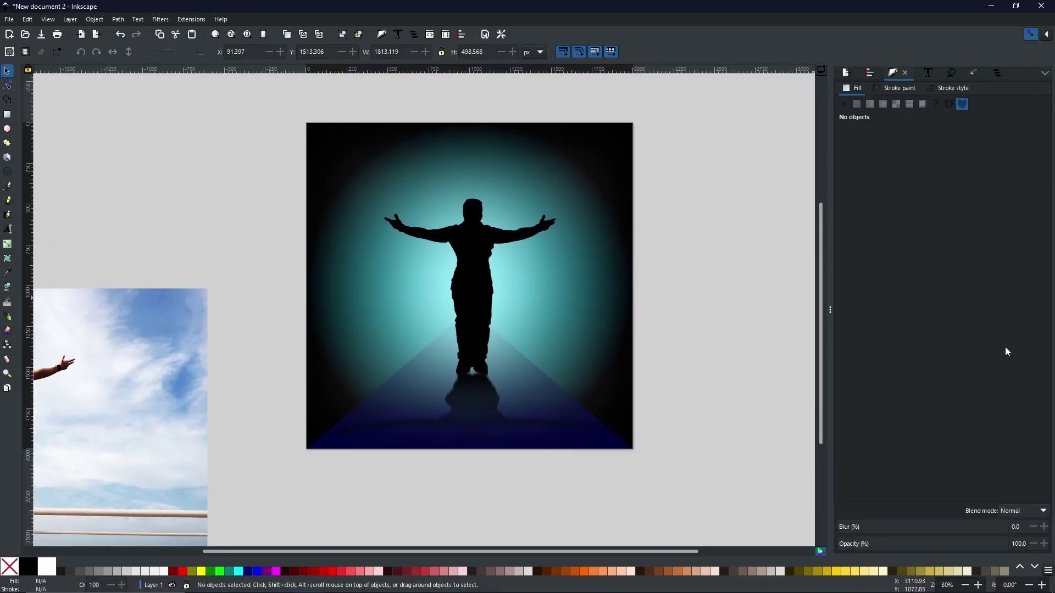
{"action": "left_click", "coordinate": [846, 73]}
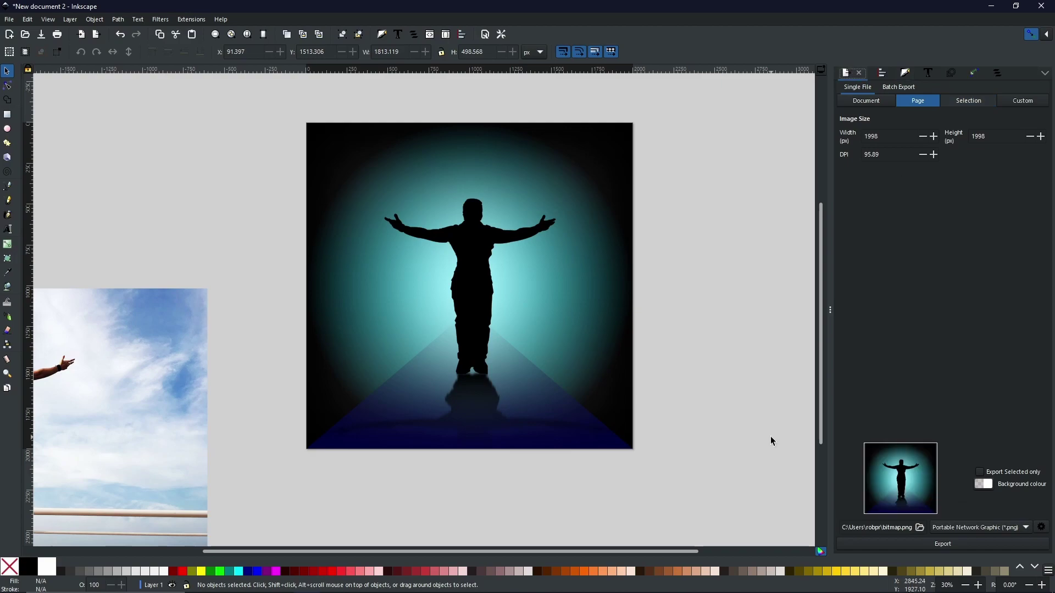
{"action": "left_click", "coordinate": [415, 230]}
{"action": "left_click_drag", "start_coordinate": [496, 270], "coordinate": [749, 290]}
{"action": "scroll", "coordinate": [748, 290], "scroll_direction": "right", "scroll_amount": 4}
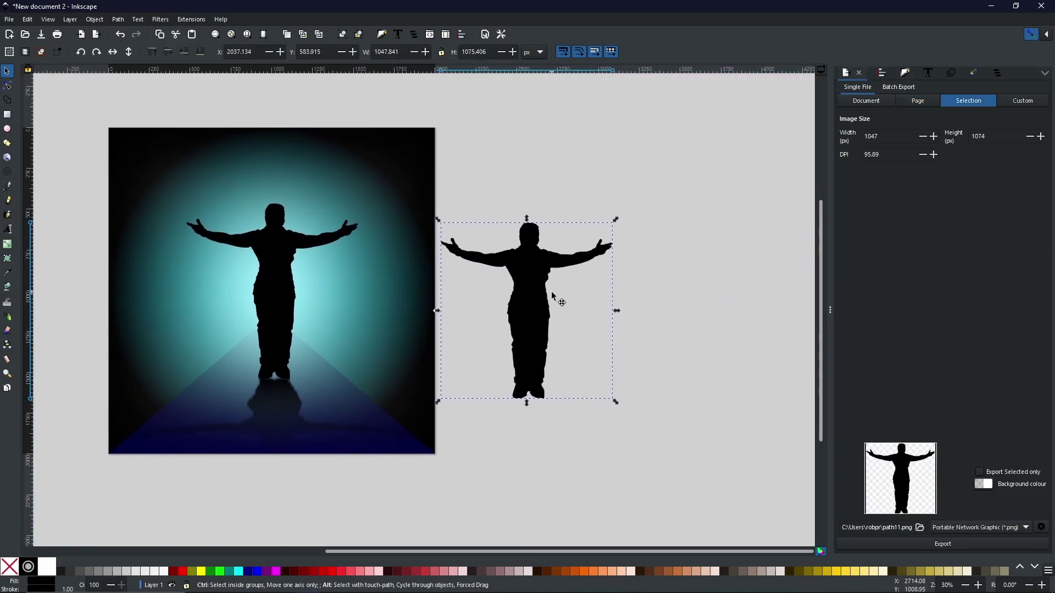
{"action": "key", "text": "Down"}
{"action": "key", "text": "Down"}
{"action": "key", "text": "Down"}
{"action": "key", "text": "Down"}
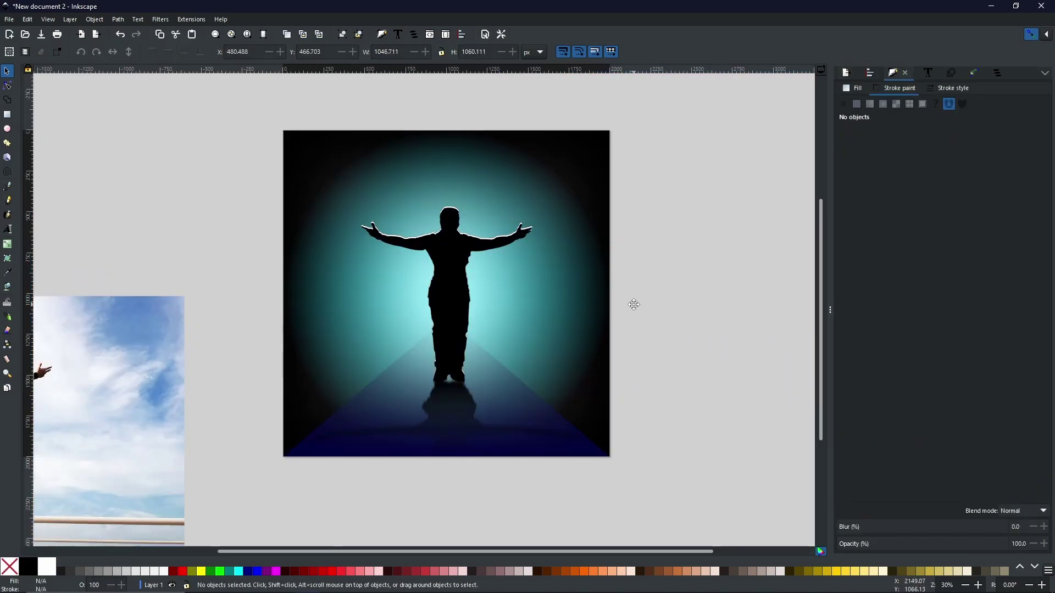
Check the white rim copy behind the silhouette, deselect, and hide the docked dialogs with F12
{"action": "scroll", "coordinate": [457, 215], "scroll_direction": "up", "scroll_amount": 4}
{"action": "left_click", "coordinate": [369, 314]}
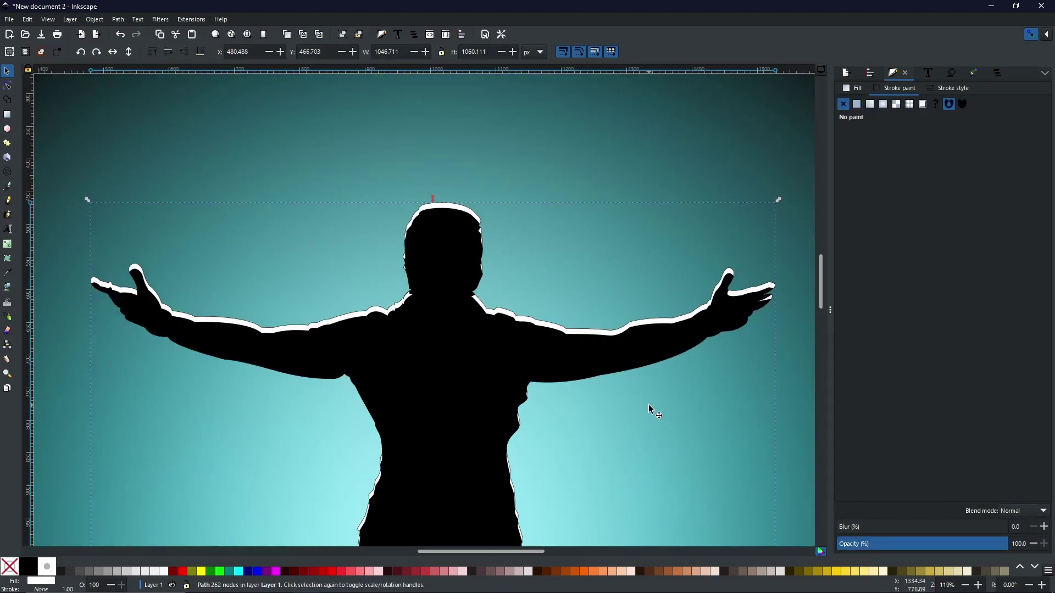
{"action": "scroll", "coordinate": [649, 409], "scroll_direction": "down", "scroll_amount": 2}
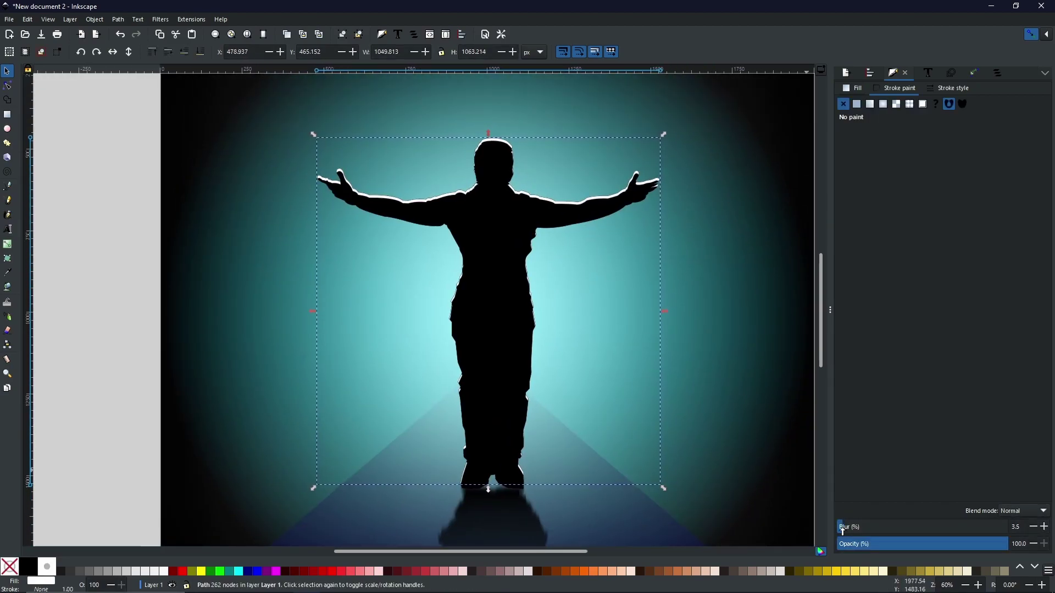
{"action": "left_click", "coordinate": [516, 384]}
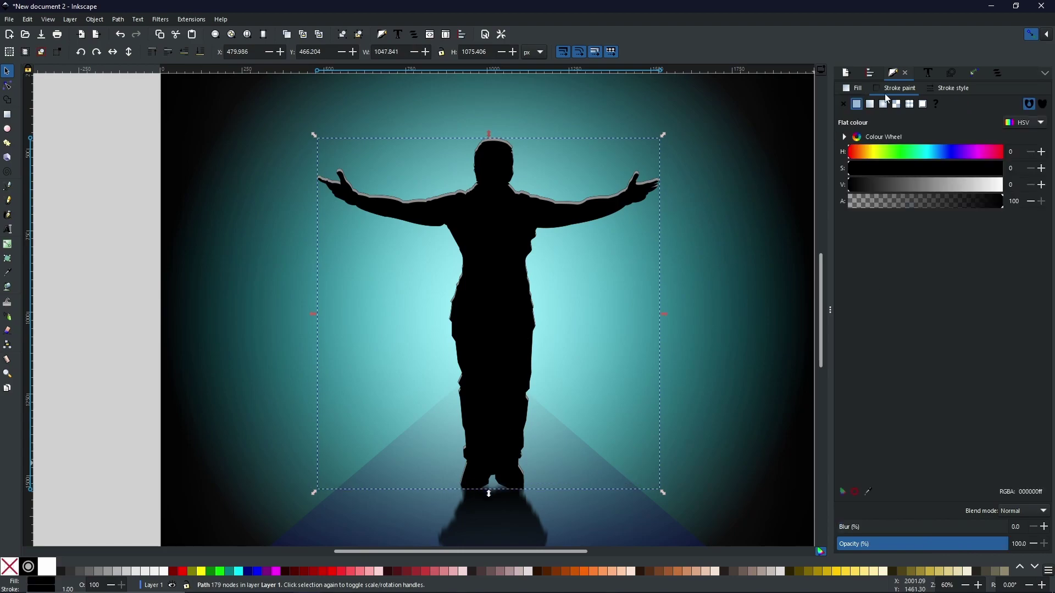
{"action": "scroll", "coordinate": [610, 331], "scroll_direction": "down", "scroll_amount": 1}
{"action": "left_click", "coordinate": [806, 388]}
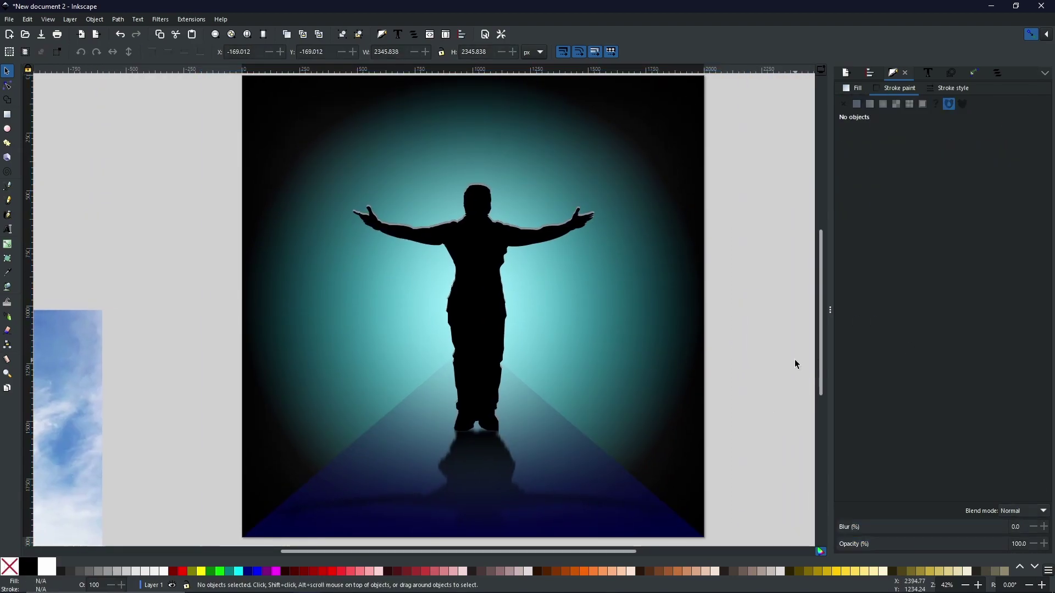
{"action": "scroll", "coordinate": [778, 349], "scroll_direction": "down", "scroll_amount": 1}
{"action": "scroll", "coordinate": [732, 319], "scroll_direction": "right", "scroll_amount": 3}
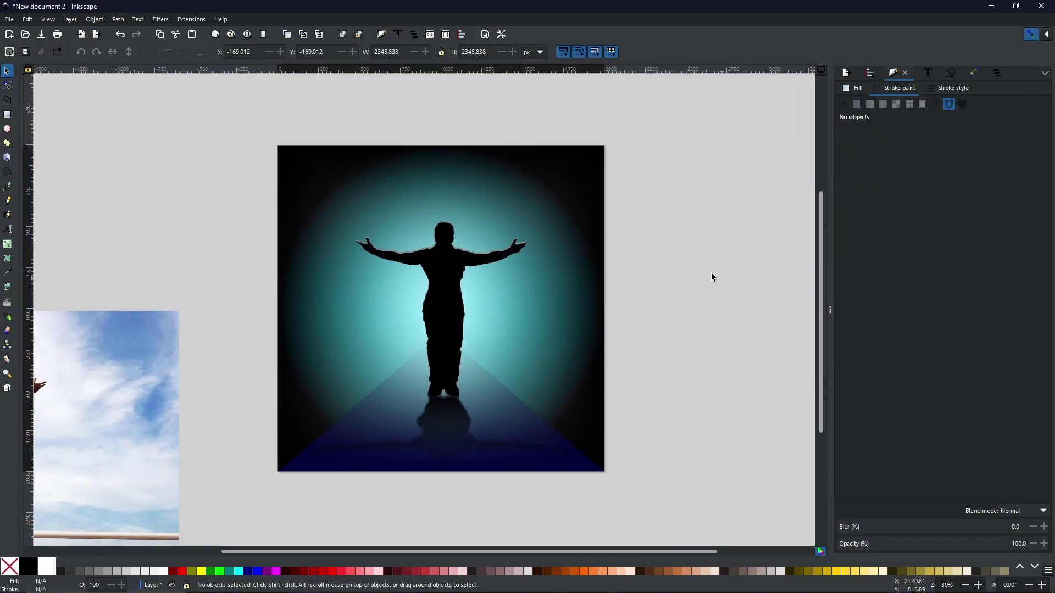
{"action": "scroll", "coordinate": [782, 301], "scroll_direction": "up", "scroll_amount": 1}
{"action": "key", "text": "F12"}
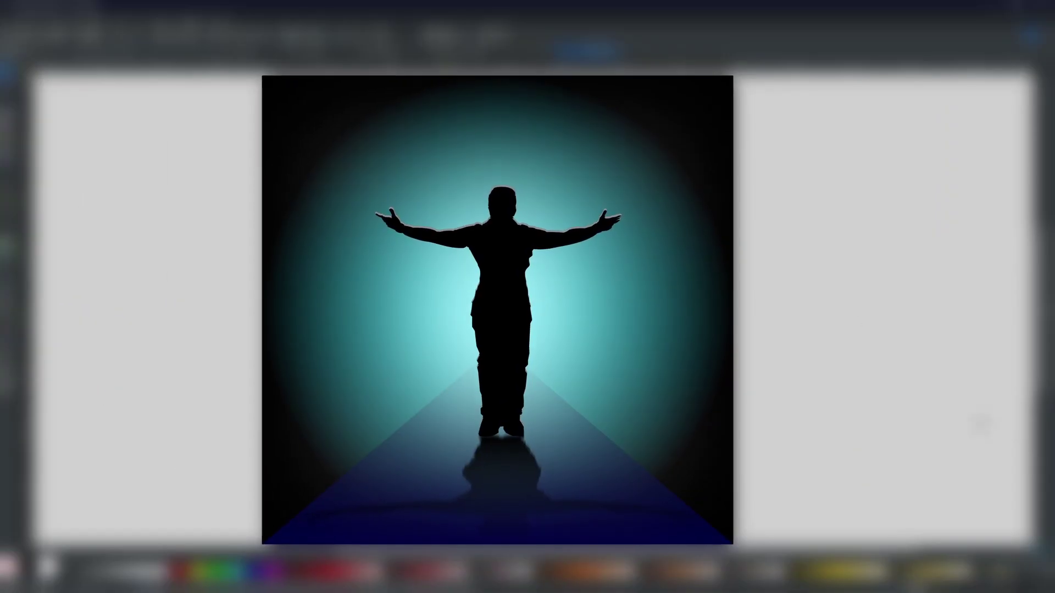